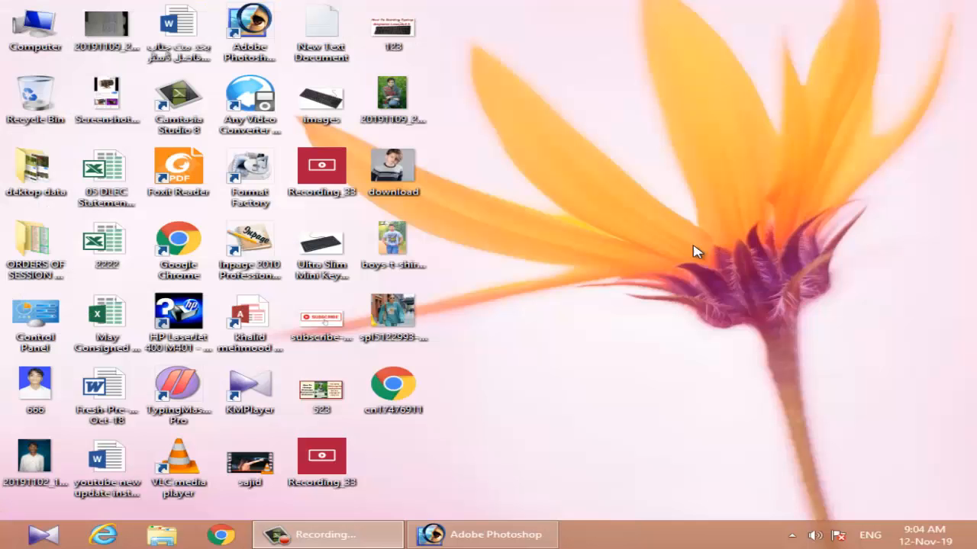
{"action": "right_click", "coordinate": [562, 227]}
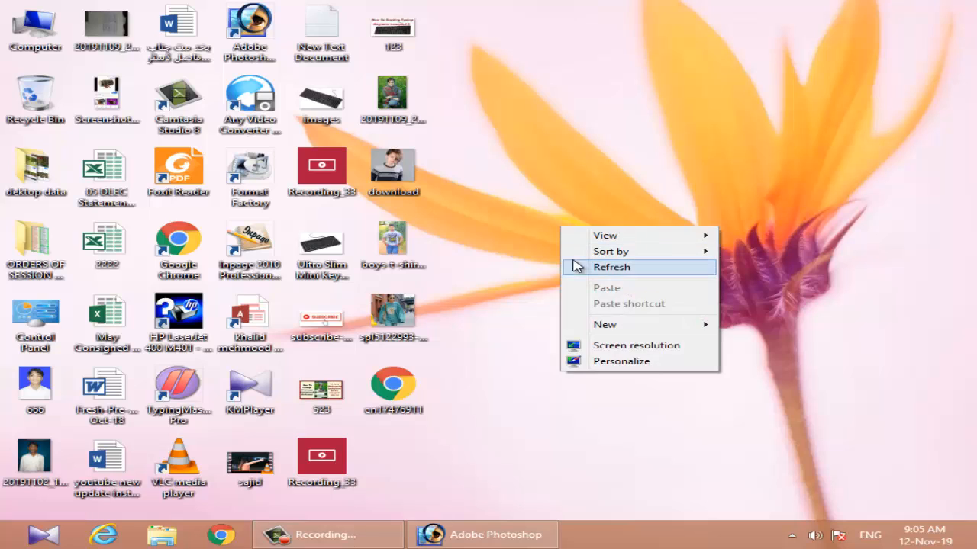
{"action": "left_click", "coordinate": [577, 262]}
{"action": "right_click", "coordinate": [546, 197]}
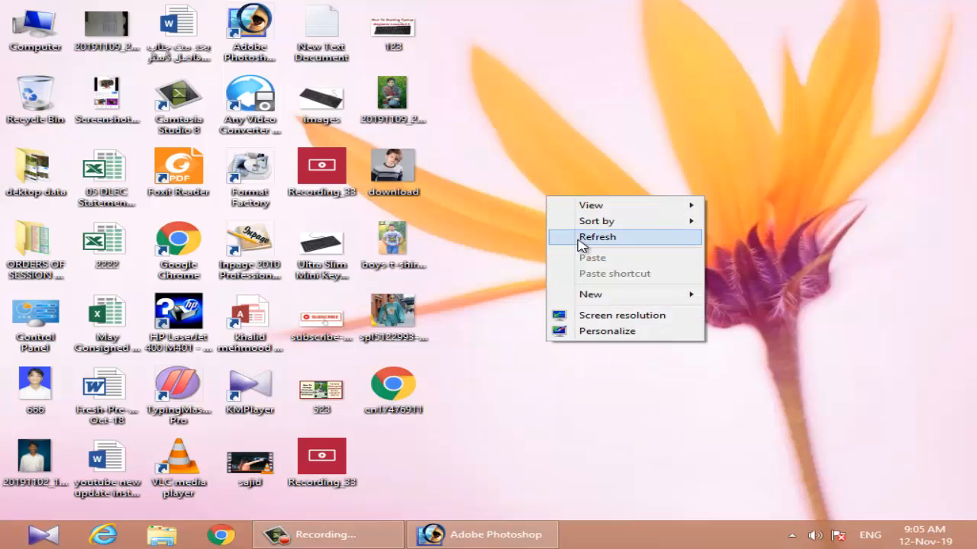
{"action": "left_click", "coordinate": [580, 238]}
{"action": "right_click", "coordinate": [560, 219]}
{"action": "left_click", "coordinate": [581, 264]}
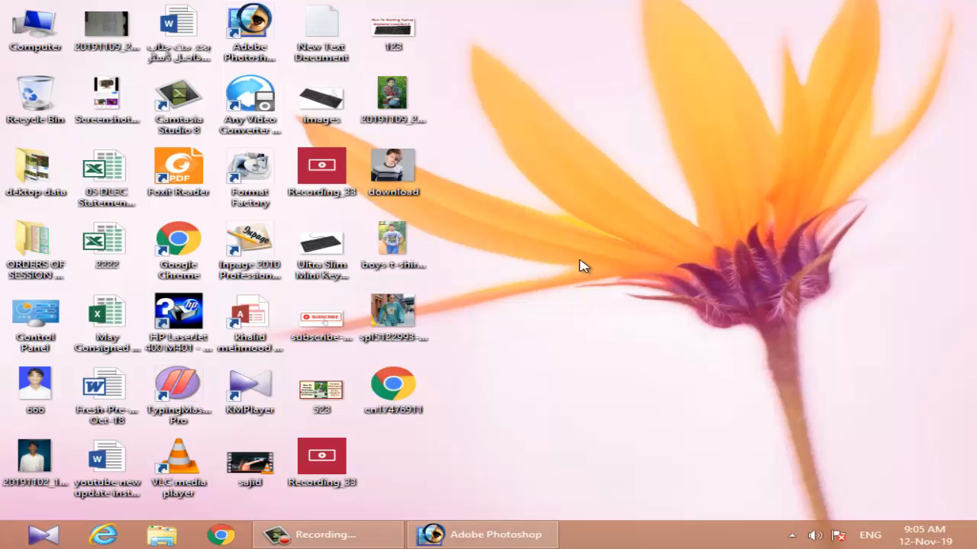
Close the running Adobe Photoshop session and refresh the desktop
{"action": "left_click", "coordinate": [493, 534]}
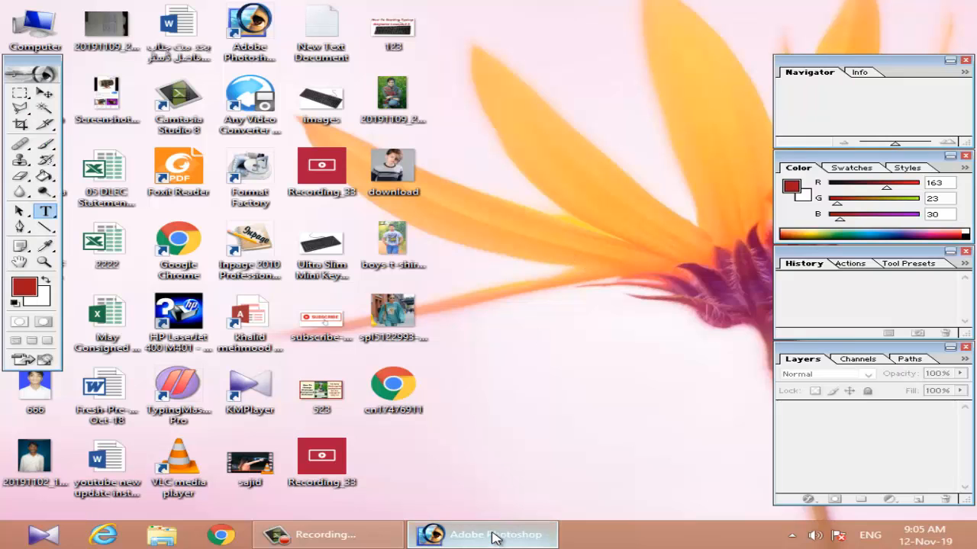
{"action": "left_click", "coordinate": [971, 5]}
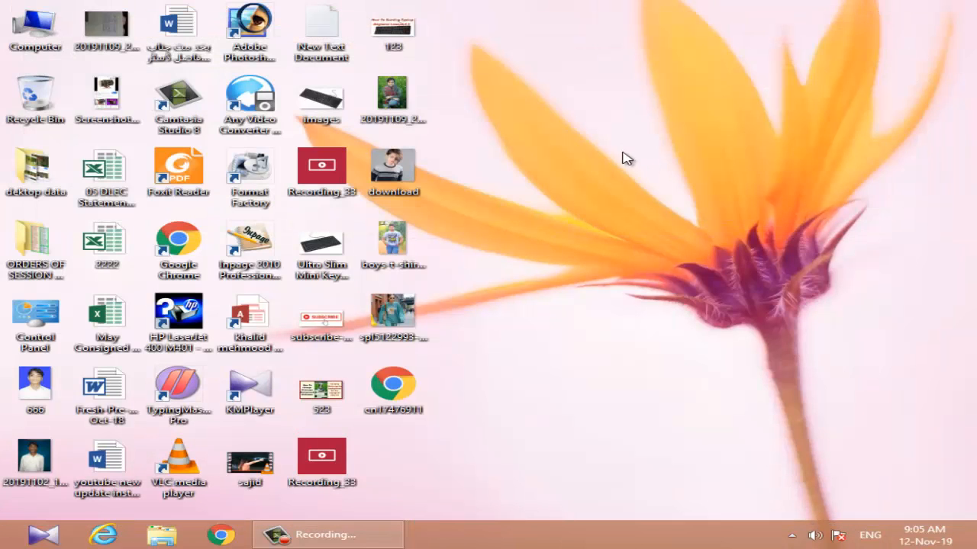
{"action": "right_click", "coordinate": [599, 144]}
{"action": "left_click", "coordinate": [631, 186]}
{"action": "right_click", "coordinate": [521, 164]}
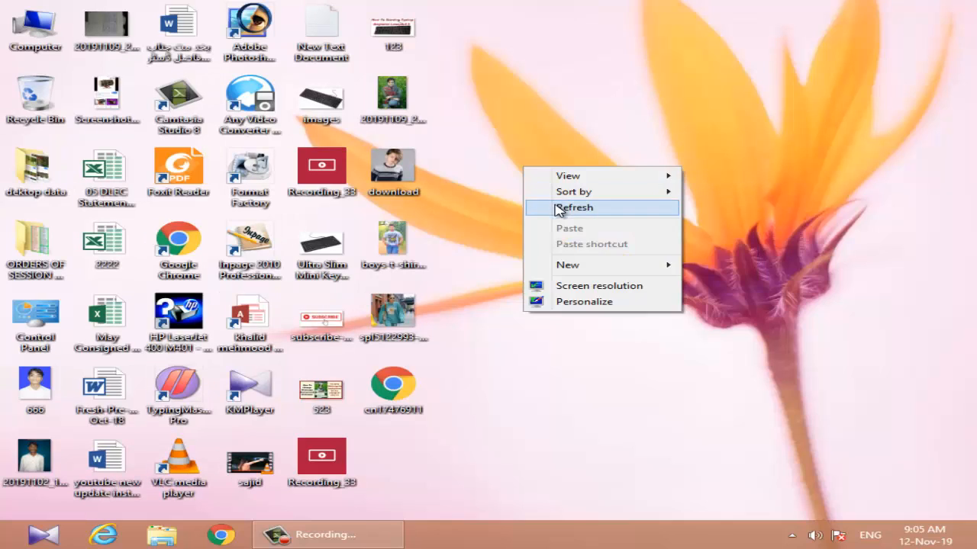
{"action": "left_click", "coordinate": [563, 207]}
Launch Adobe Photoshop 7.0 from its desktop shortcut
{"action": "left_click_drag", "start_coordinate": [608, 66], "coordinate": [256, 30]}
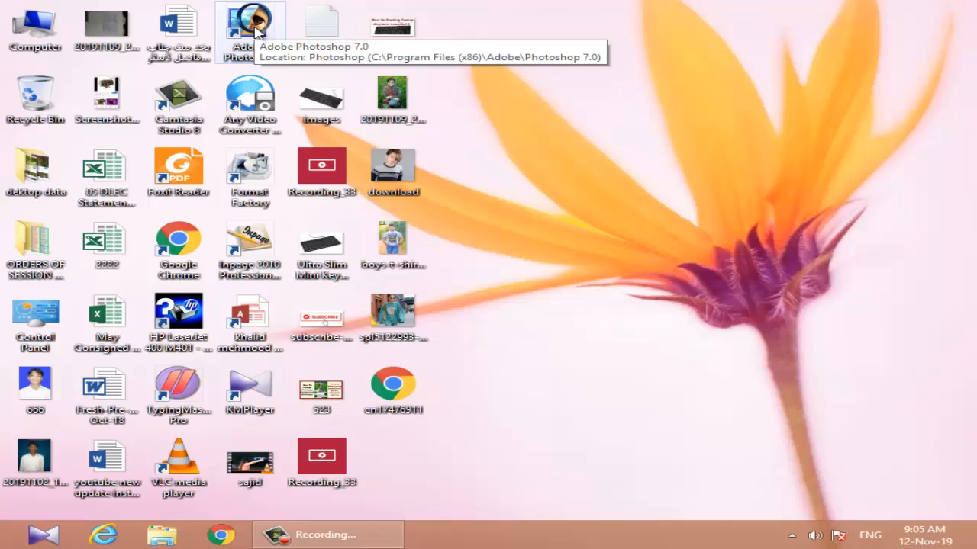
{"action": "right_click", "coordinate": [254, 30]}
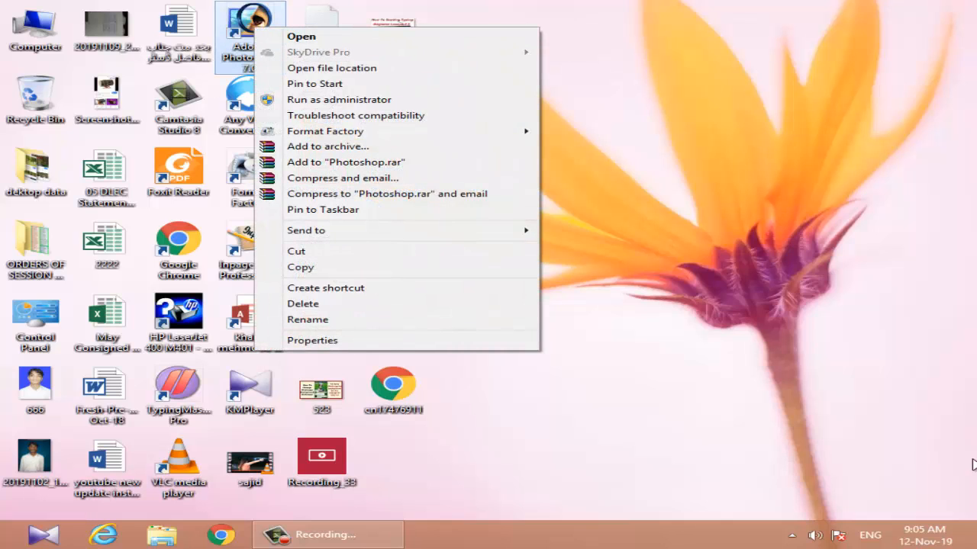
{"action": "mouse_move", "coordinate": [2, 544]}
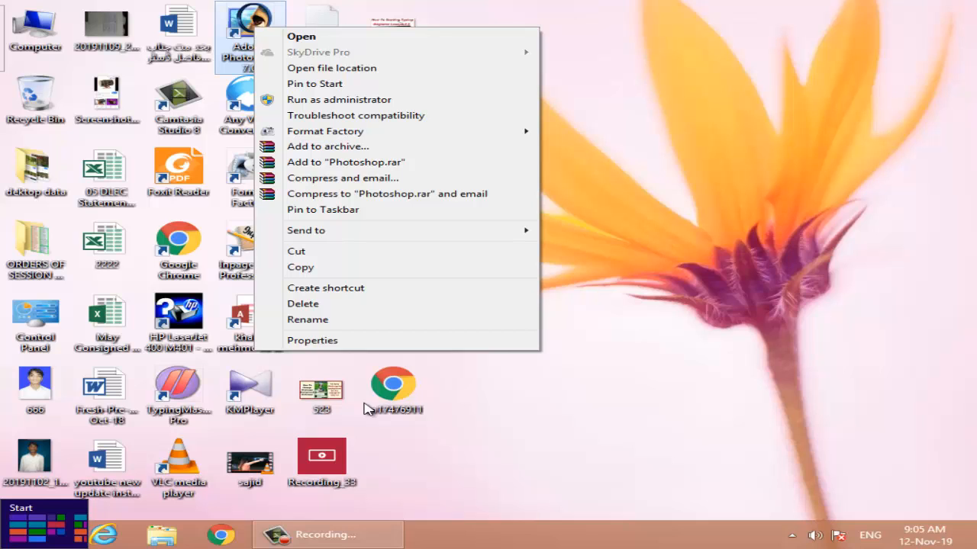
{"action": "left_click", "coordinate": [727, 220]}
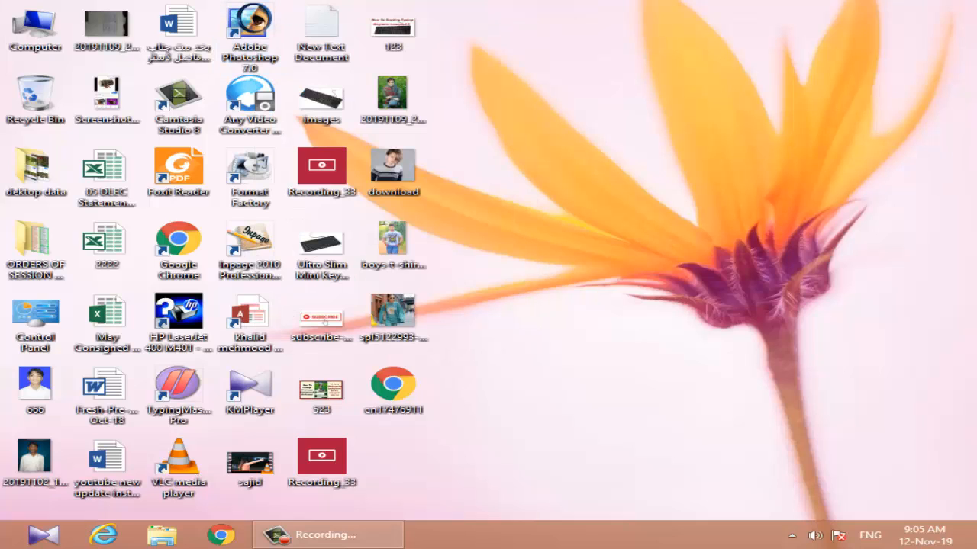
{"action": "double_click", "coordinate": [252, 29]}
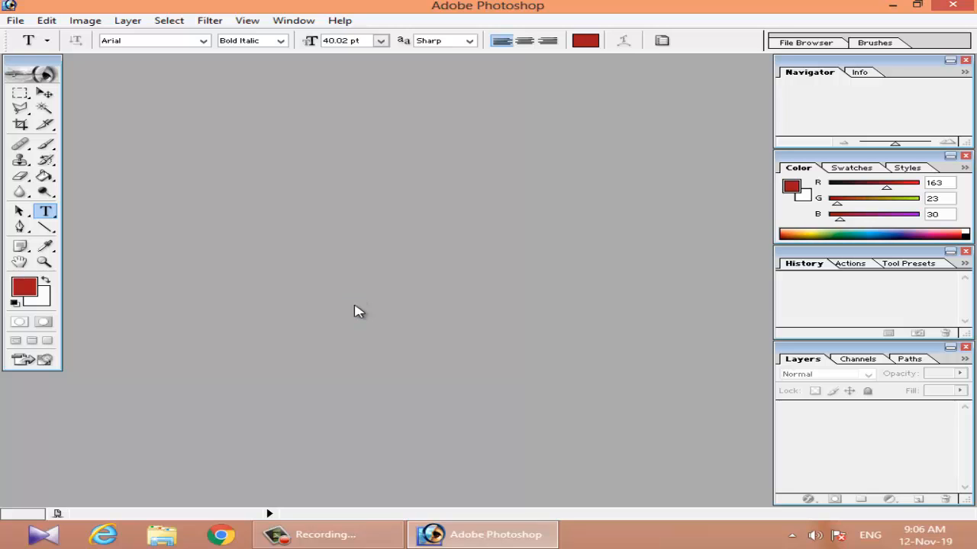
Open the image boys-t-shirts-500x500 from the Desktop folder
{"action": "double_click", "coordinate": [356, 311]}
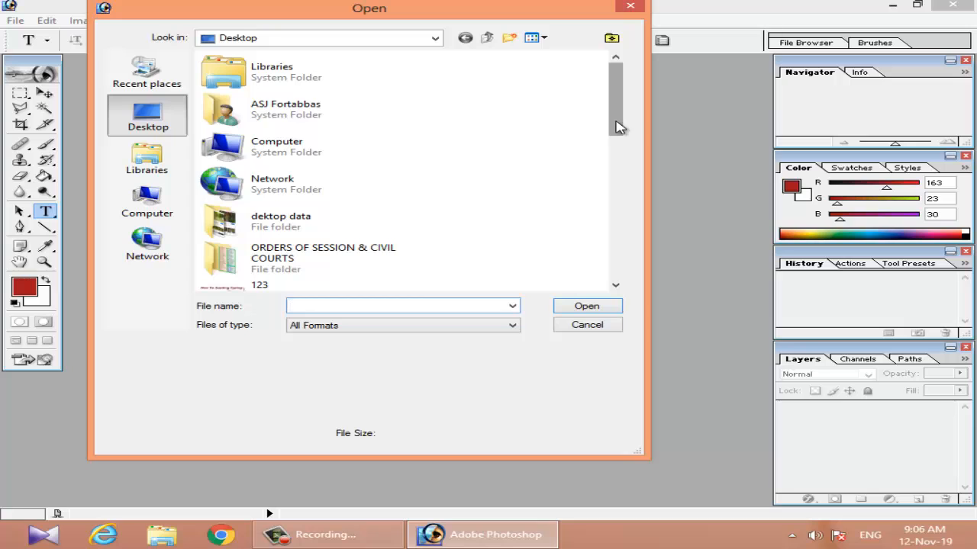
{"action": "left_click_drag", "start_coordinate": [617, 124], "coordinate": [589, 243]}
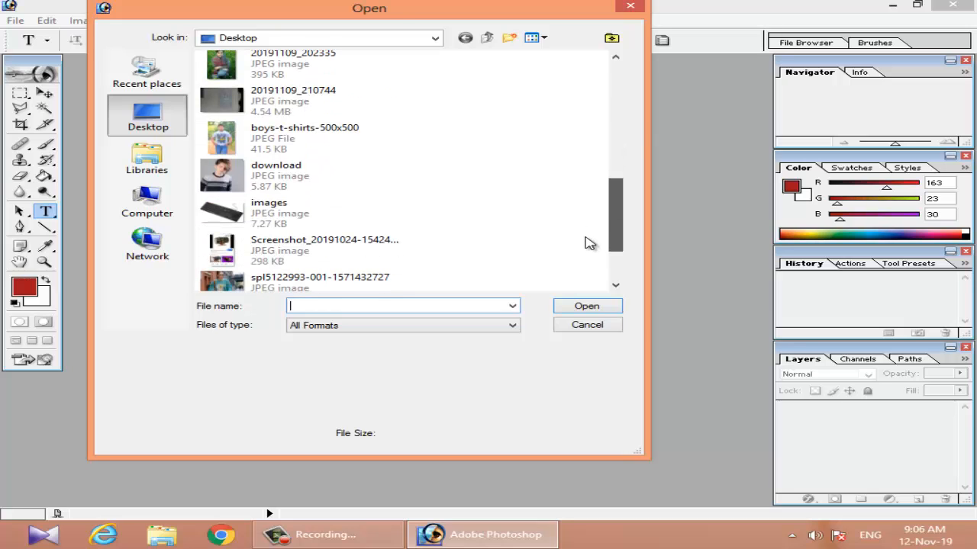
{"action": "left_click", "coordinate": [311, 140]}
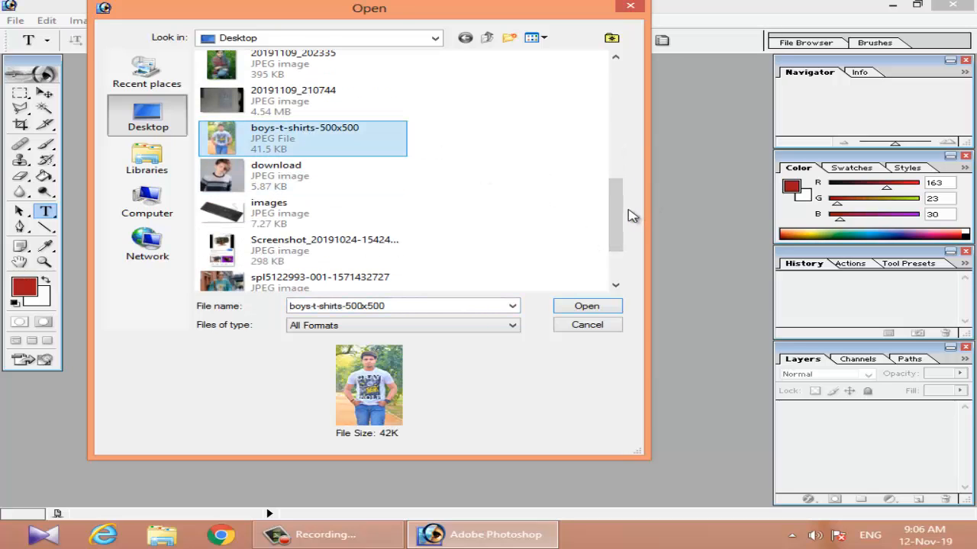
{"action": "left_click_drag", "start_coordinate": [619, 209], "coordinate": [615, 230]}
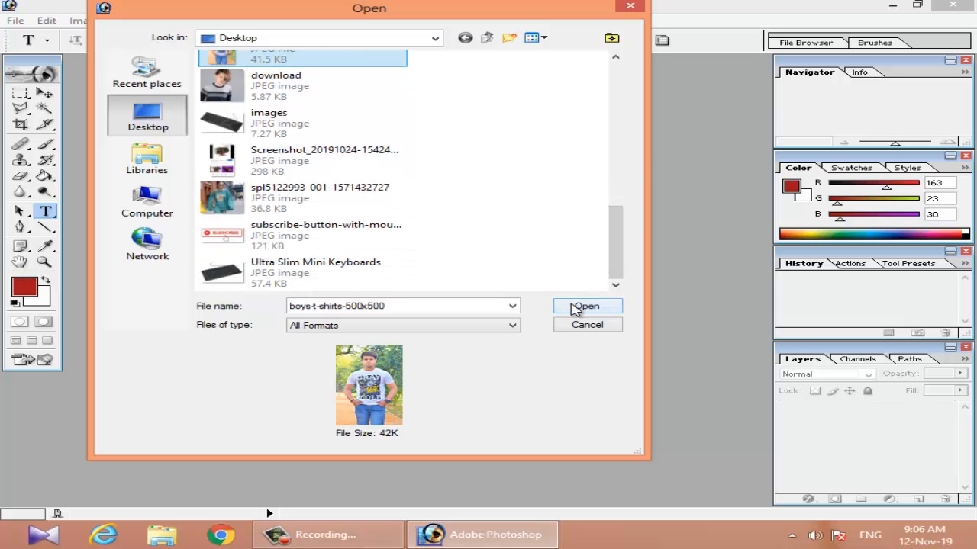
{"action": "left_click", "coordinate": [579, 308]}
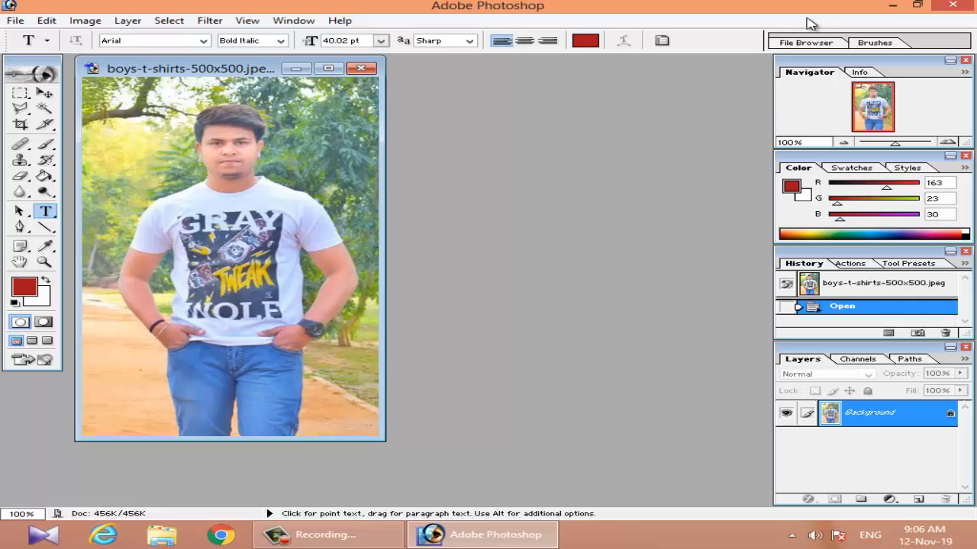
Open the desktop image 20191109_202335.jpg as well and arrange the two image windows side by side
{"action": "left_click", "coordinate": [891, 6]}
{"action": "left_click_drag", "start_coordinate": [402, 107], "coordinate": [502, 242]}
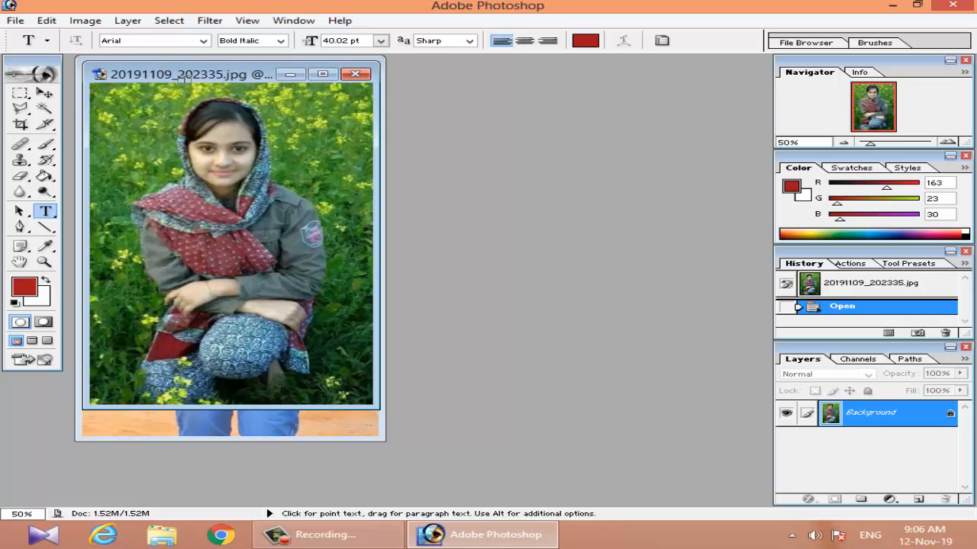
{"action": "left_click_drag", "start_coordinate": [184, 78], "coordinate": [506, 95]}
{"action": "left_click", "coordinate": [157, 77]}
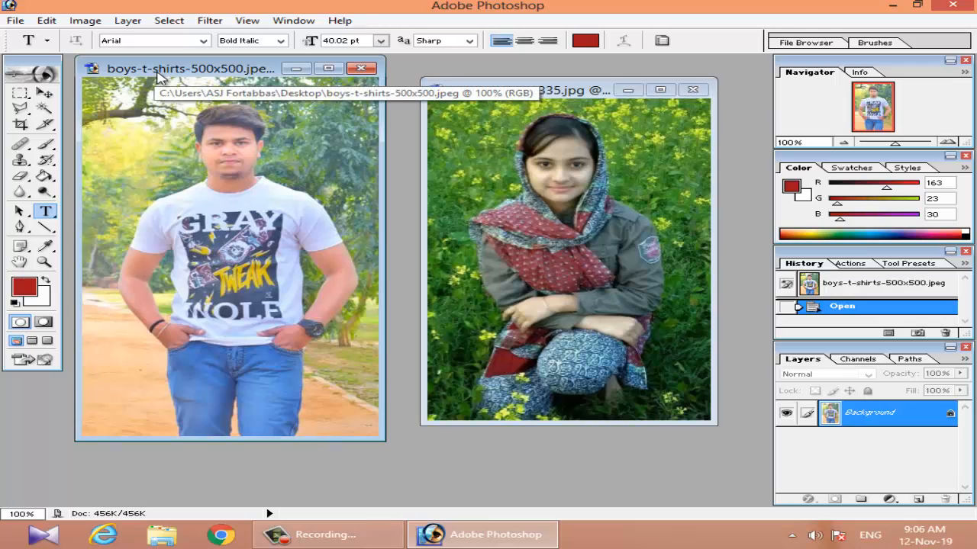
{"action": "left_click_drag", "start_coordinate": [182, 73], "coordinate": [192, 84]}
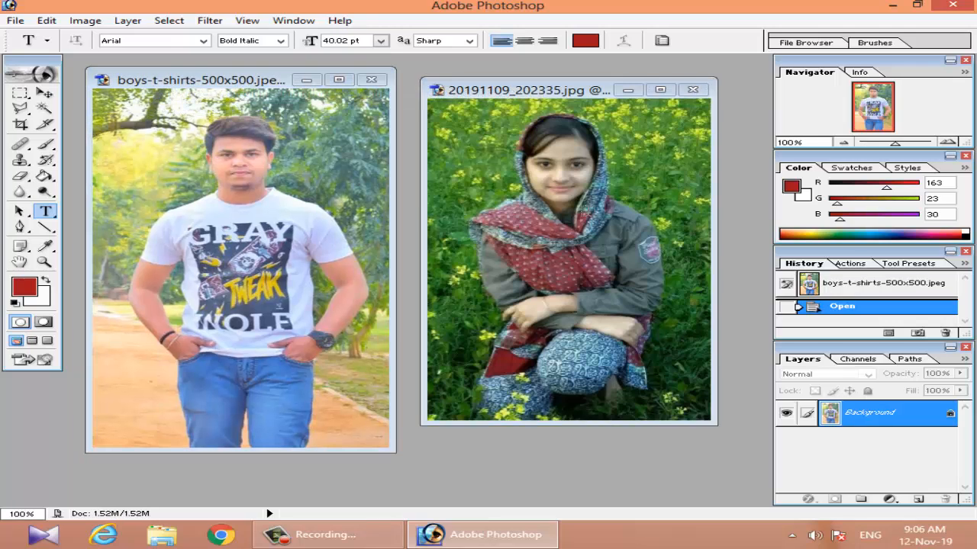
Draw a rectangular marquee selection around the girl's head and upper body in 20191109_202335.jpg
{"action": "left_click", "coordinate": [563, 212]}
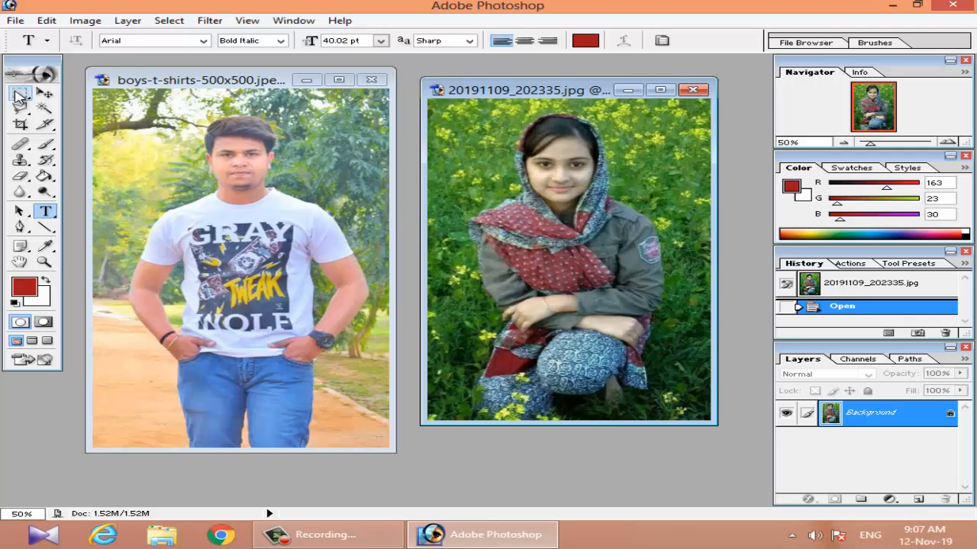
{"action": "left_click", "coordinate": [19, 94]}
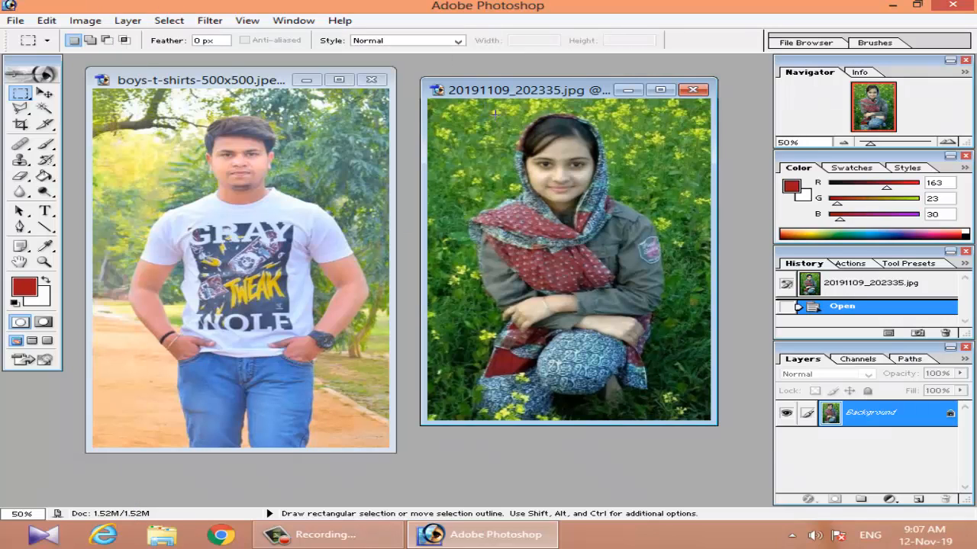
{"action": "left_click_drag", "start_coordinate": [494, 113], "coordinate": [665, 281]}
{"action": "left_click_drag", "start_coordinate": [675, 283], "coordinate": [675, 283]}
Nudge the selection outline slightly up and to the left so it frames the girl's head and shoulders
{"action": "key", "text": "Up"}
{"action": "key", "text": "Up"}
{"action": "key", "text": "Up"}
{"action": "key", "text": "Up"}
{"action": "key", "text": "Up"}
{"action": "key", "text": "Up"}
{"action": "key", "text": "Up"}
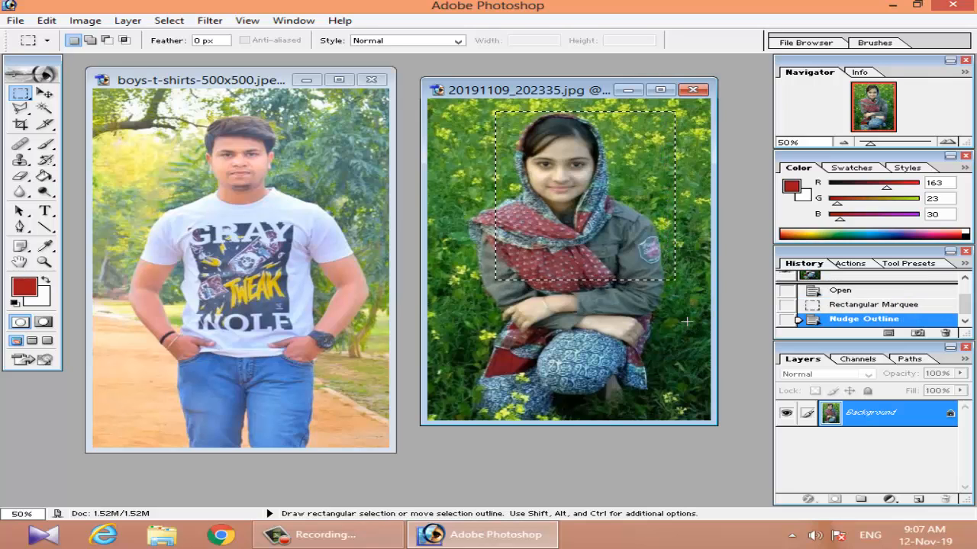
{"action": "key", "text": "Left"}
{"action": "key", "text": "Left"}
{"action": "key", "text": "Left"}
{"action": "key", "text": "Left"}
{"action": "key", "text": "Left"}
{"action": "key", "text": "Left"}
{"action": "key", "text": "Left"}
{"action": "key", "text": "Left"}
{"action": "key", "text": "Left"}
{"action": "key", "text": "Left"}
{"action": "key", "text": "Left"}
{"action": "key", "text": "Left"}
{"action": "key", "text": "Left"}
{"action": "key", "text": "Left"}
{"action": "key", "text": "Left"}
{"action": "key", "text": "Left"}
{"action": "key", "text": "Left"}
{"action": "key", "text": "Left"}
{"action": "key", "text": "Left"}
{"action": "key", "text": "Left"}
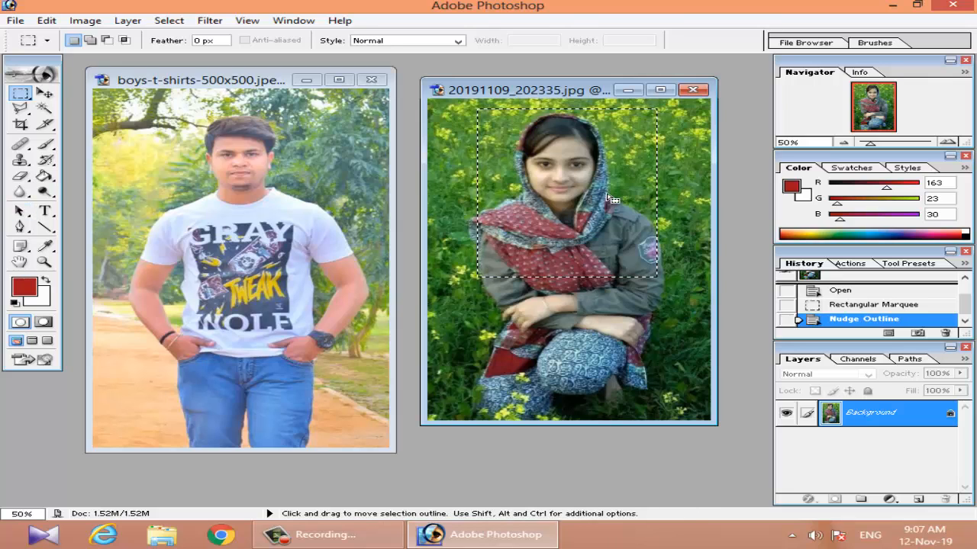
Copy the selected portrait into the boys-t-shirts-500x500 image as a new layer with the Move tool
{"action": "left_click", "coordinate": [54, 96]}
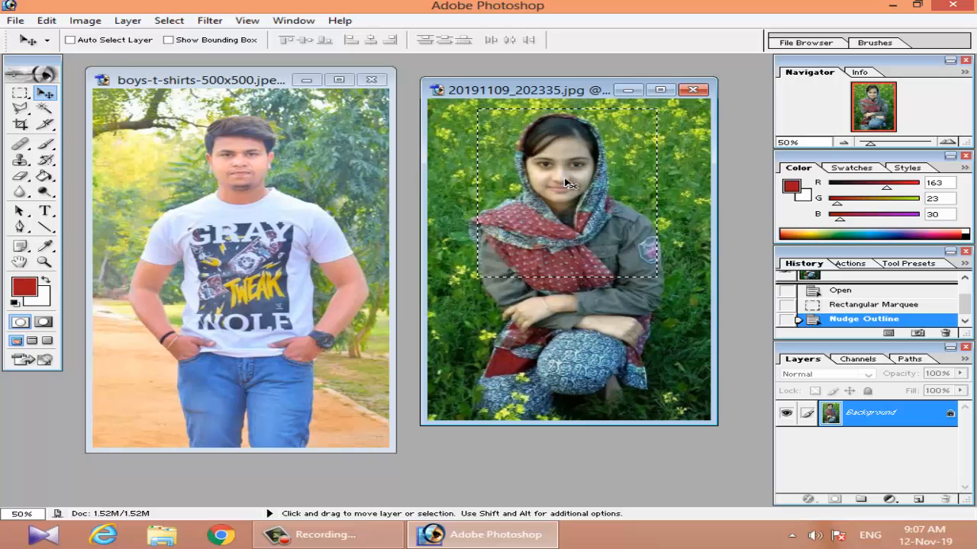
{"action": "left_click_drag", "start_coordinate": [563, 178], "coordinate": [269, 226]}
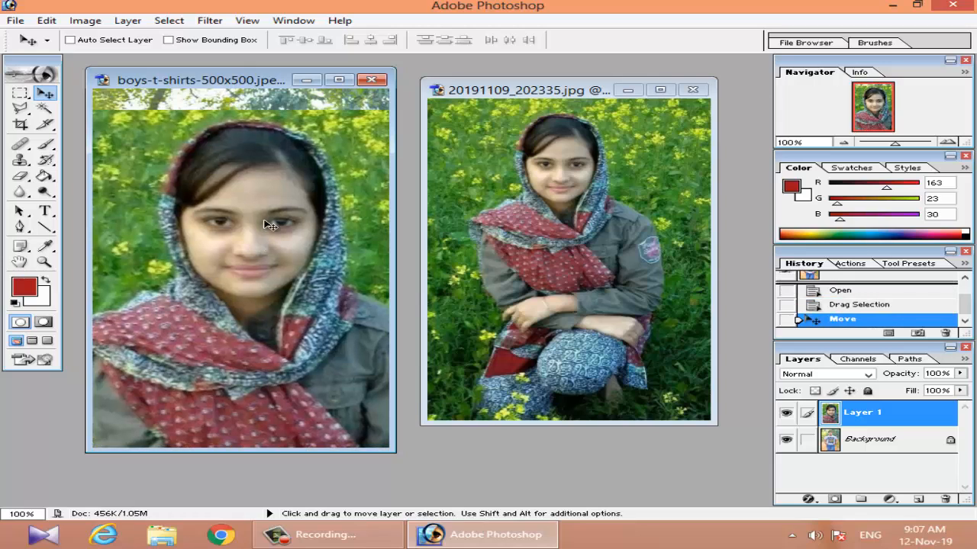
{"action": "key", "text": "ctrl+minus"}
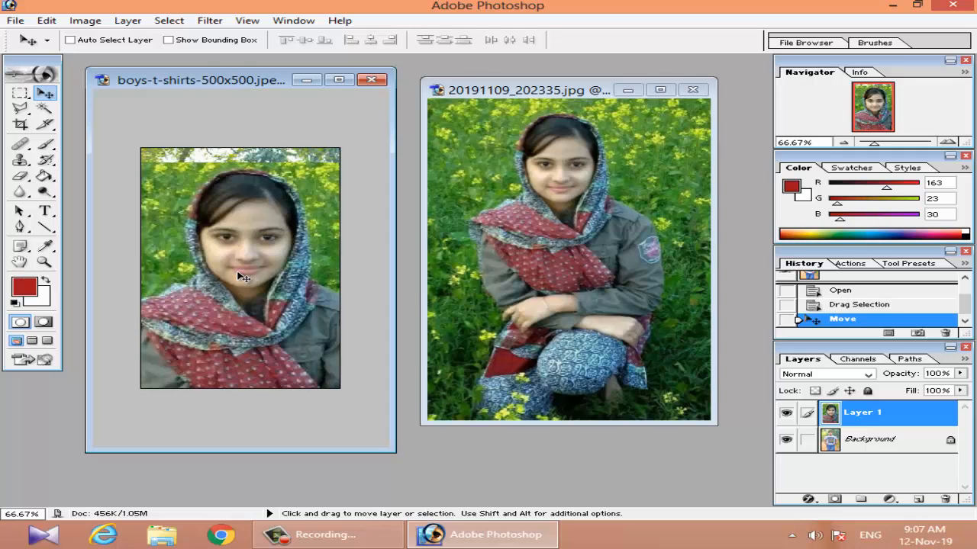
Try scaling the portrait layer to 95.3% width and 98.4% height, and undo the transform
{"action": "key", "text": "ctrl+t"}
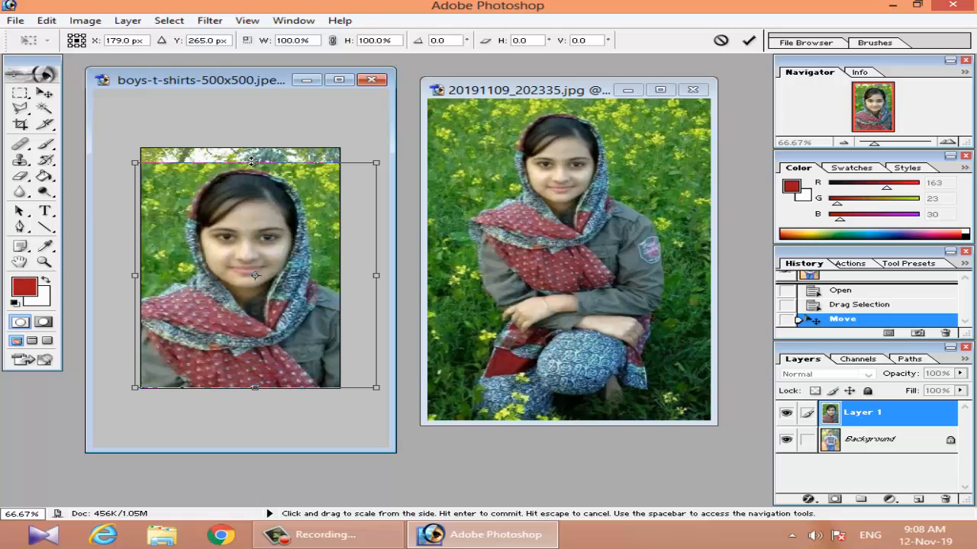
{"action": "mouse_move", "coordinate": [252, 164]}
{"action": "left_mouse_down"}
{"action": "mouse_move", "coordinate": [247, 193]}
{"action": "mouse_move", "coordinate": [249, 155]}
{"action": "mouse_move", "coordinate": [250, 167]}
{"action": "left_mouse_up"}
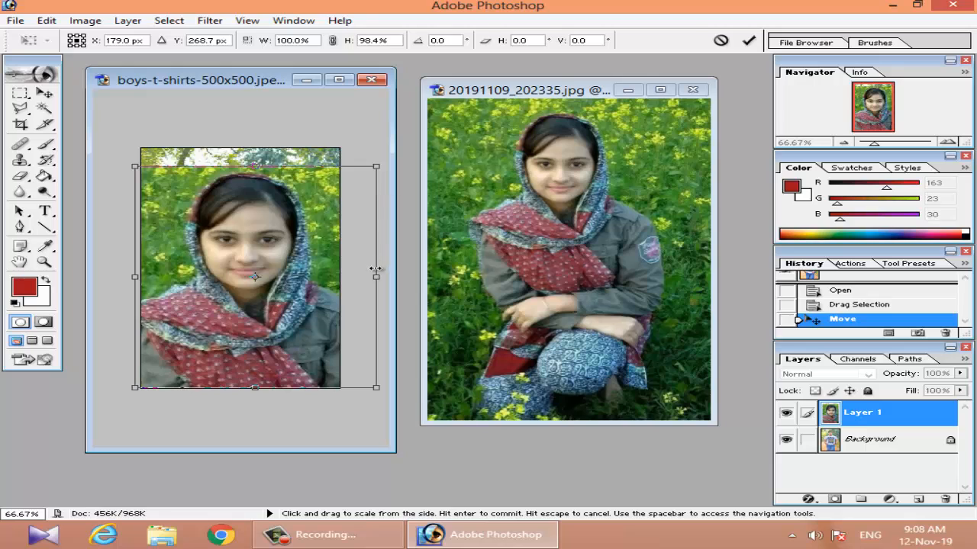
{"action": "mouse_move", "coordinate": [374, 268]}
{"action": "left_mouse_down"}
{"action": "mouse_move", "coordinate": [328, 268]}
{"action": "mouse_move", "coordinate": [364, 285]}
{"action": "left_mouse_up"}
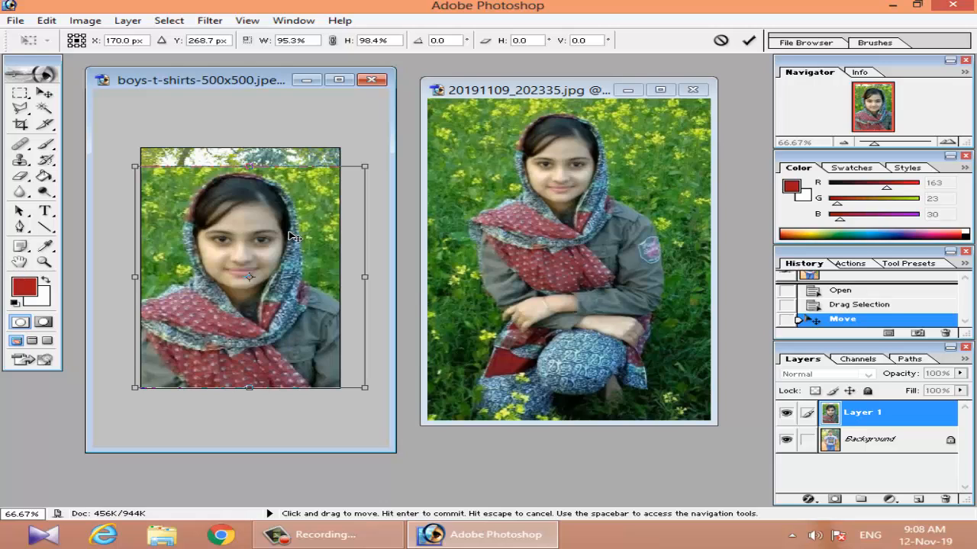
{"action": "key", "text": "Return"}
{"action": "key", "text": "ctrl+z"}
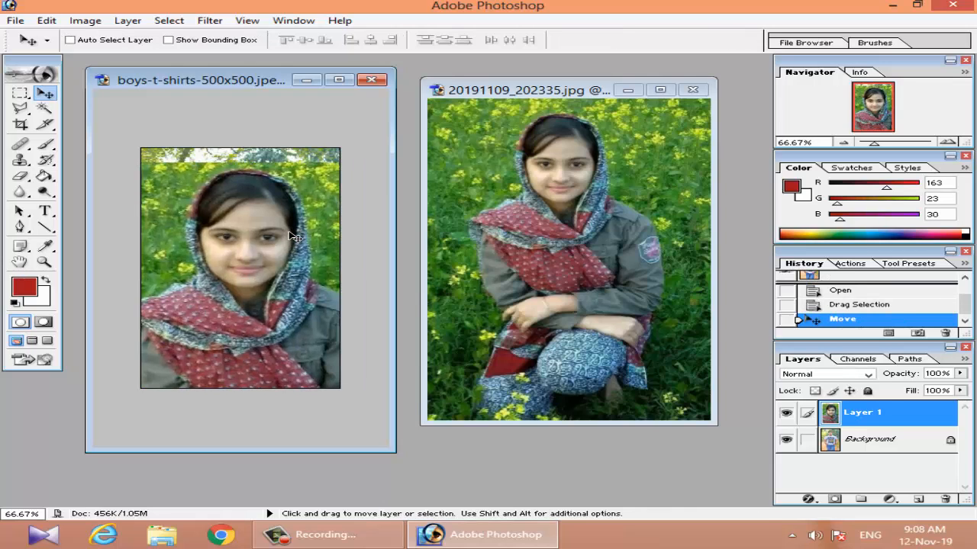
Scale the portrait layer proportionally to about 39% with Free Transform and move it over the T-shirt's print
{"action": "key", "text": "ctrl+t"}
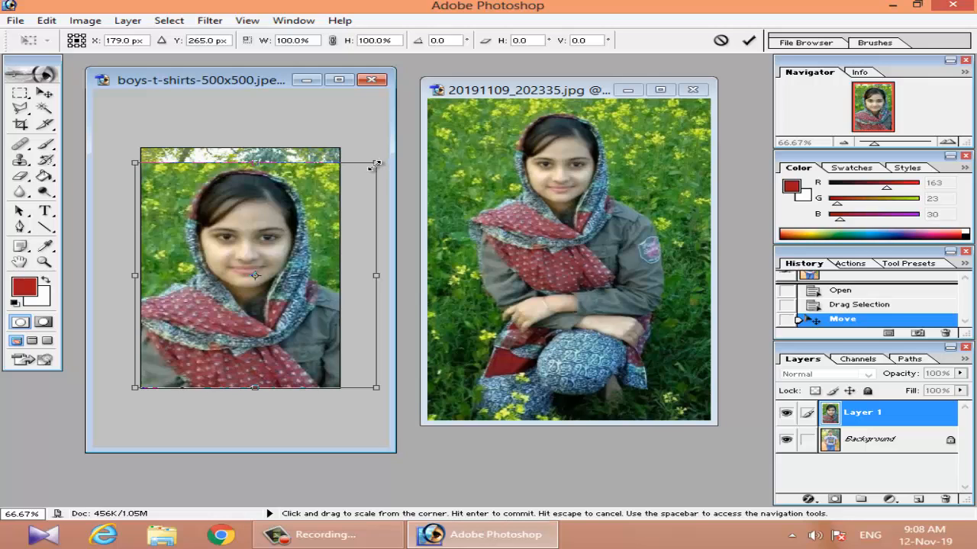
{"action": "left_click_drag", "start_coordinate": [375, 163], "coordinate": [280, 336]}
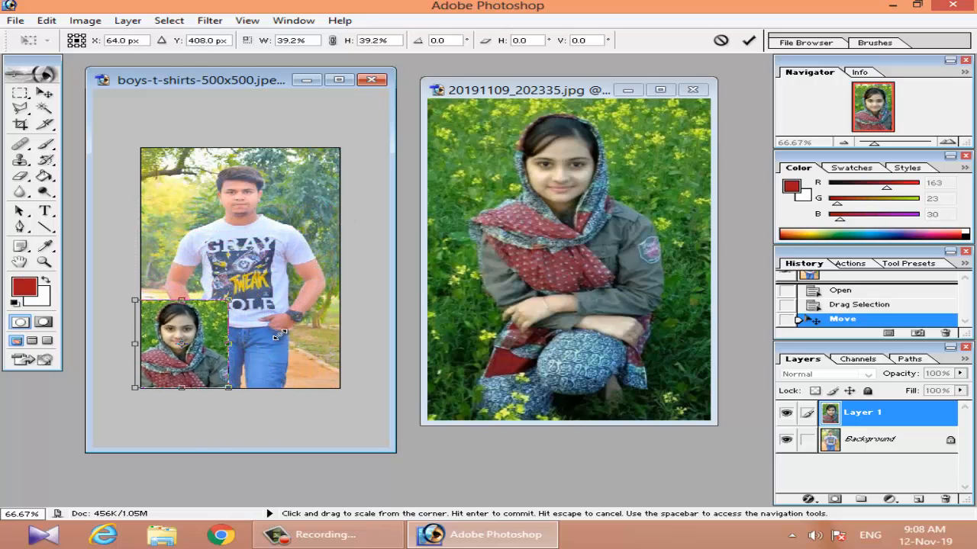
{"action": "left_click_drag", "start_coordinate": [209, 328], "coordinate": [281, 264]}
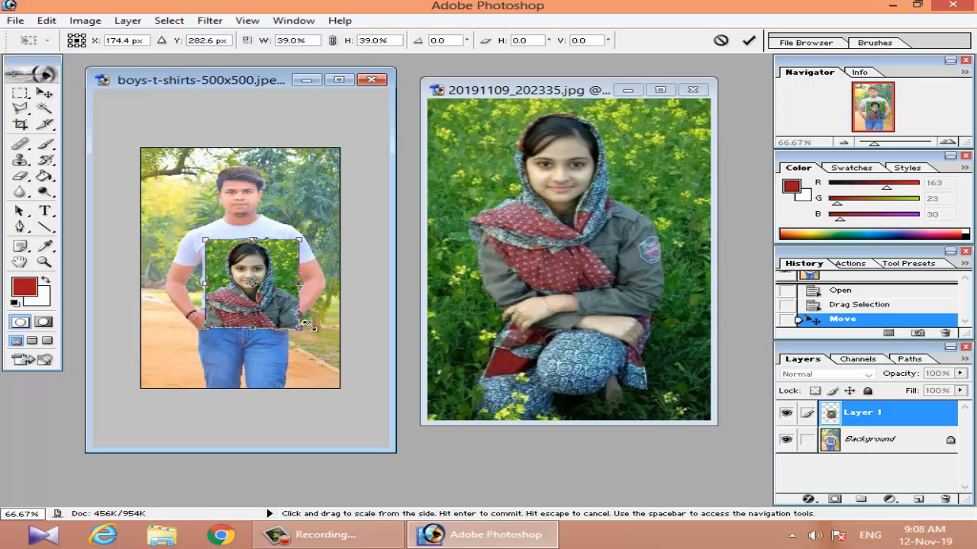
Scale the portrait layer to 28.7% width and 32.0% height, nudge it up and slightly right on the T-shirt, and commit the transform
{"action": "left_click_drag", "start_coordinate": [305, 328], "coordinate": [269, 306]}
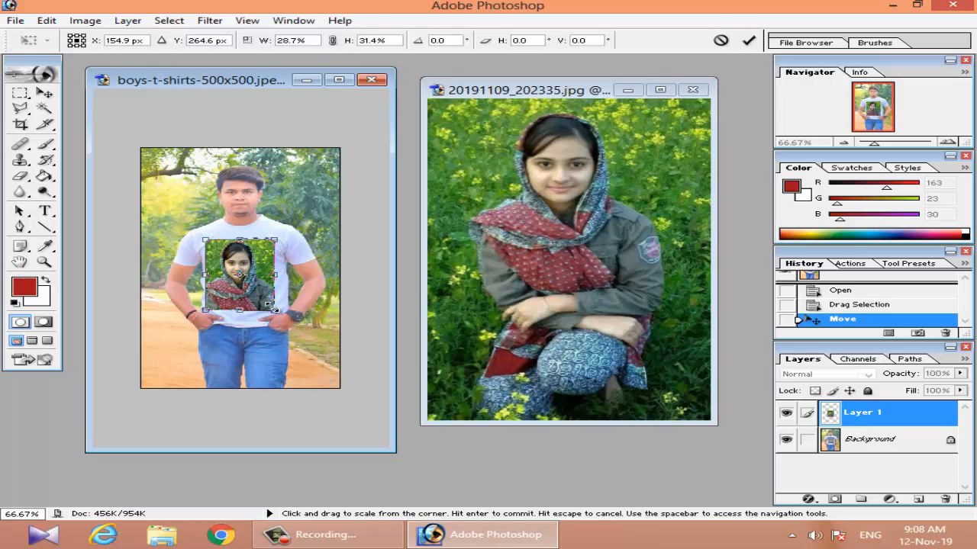
{"action": "key", "text": "Up"}
{"action": "key", "text": "Up"}
{"action": "key", "text": "Up"}
{"action": "key", "text": "Up"}
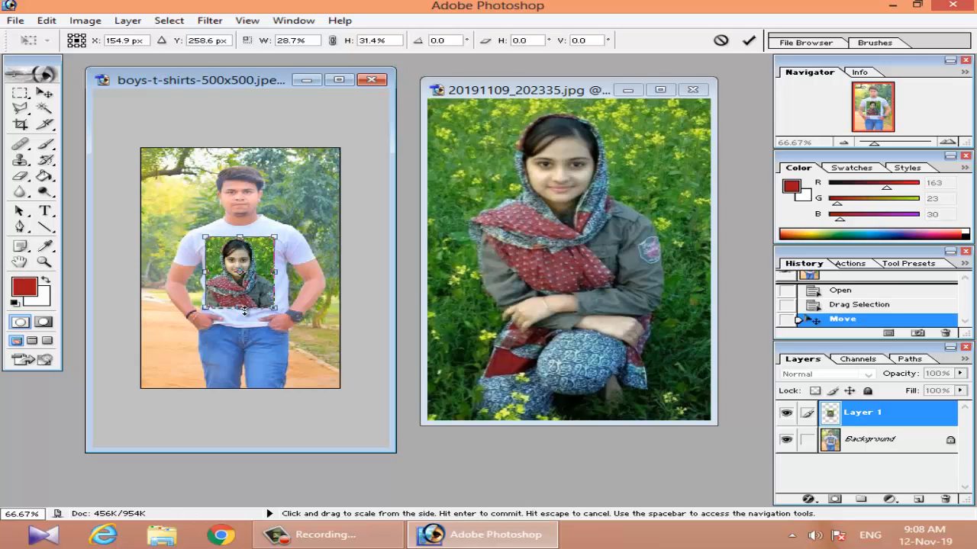
{"action": "left_click_drag", "start_coordinate": [246, 312], "coordinate": [252, 314]}
{"action": "key", "text": "ctrl+z"}
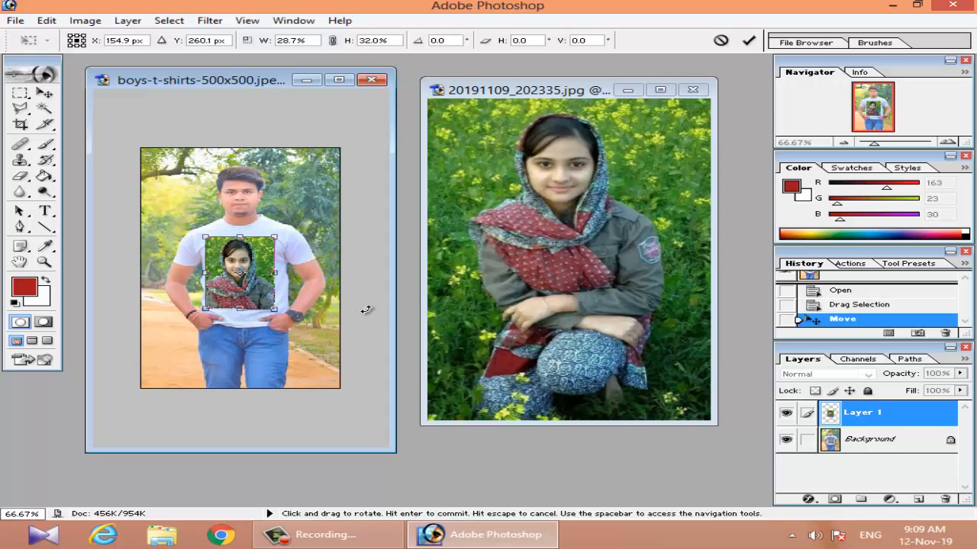
{"action": "key", "text": "Right"}
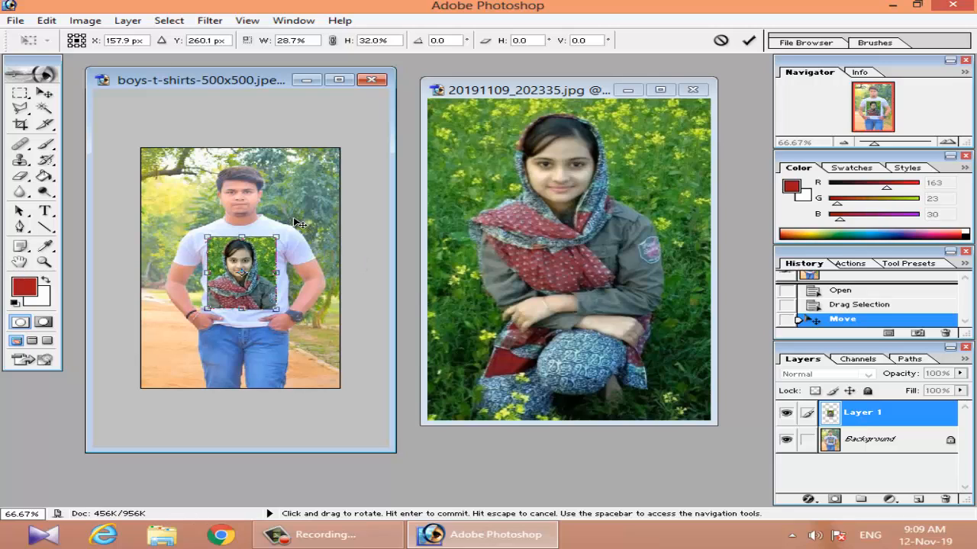
{"action": "key", "text": "Return"}
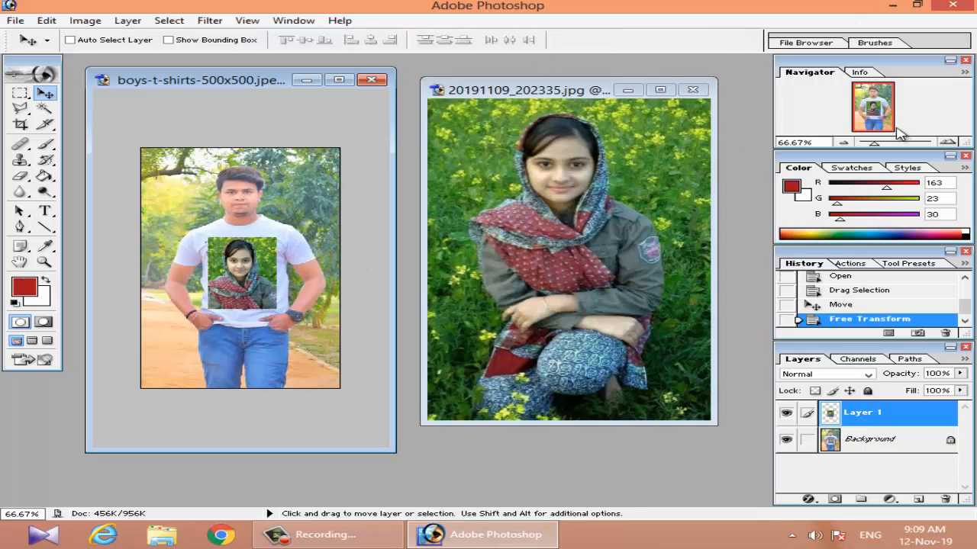
Enlarge the portrait layer proportionally to 104.2% with Free Transform, keeping its upper-left corner in place
{"action": "right_click", "coordinate": [236, 274]}
{"action": "left_click", "coordinate": [283, 280]}
{"action": "key", "text": "ctrl+t"}
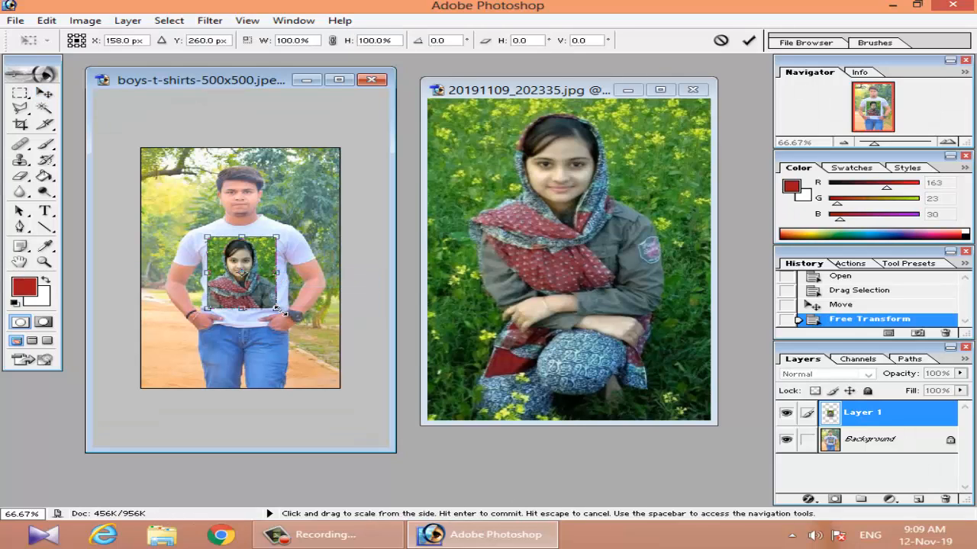
{"action": "left_click_drag", "start_coordinate": [277, 310], "coordinate": [287, 315]}
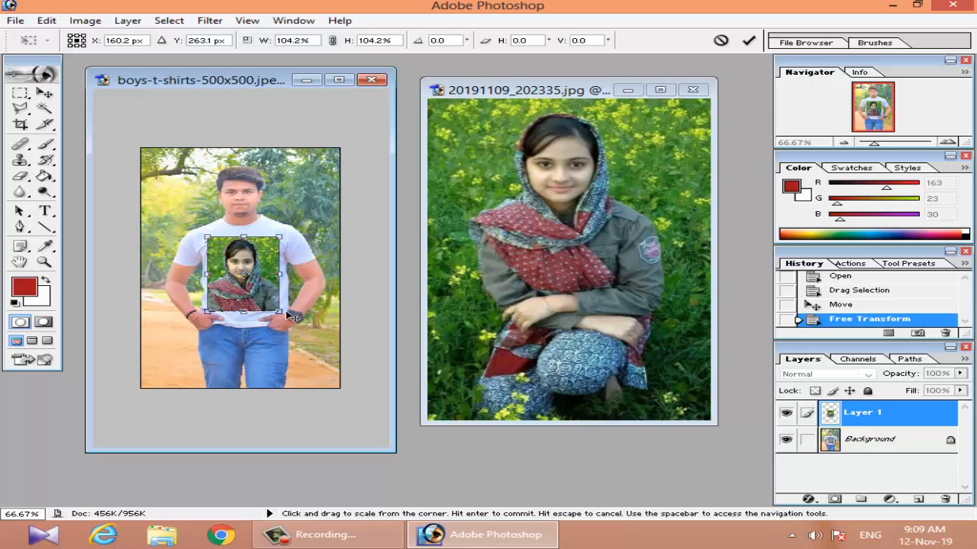
{"action": "key", "text": "Return"}
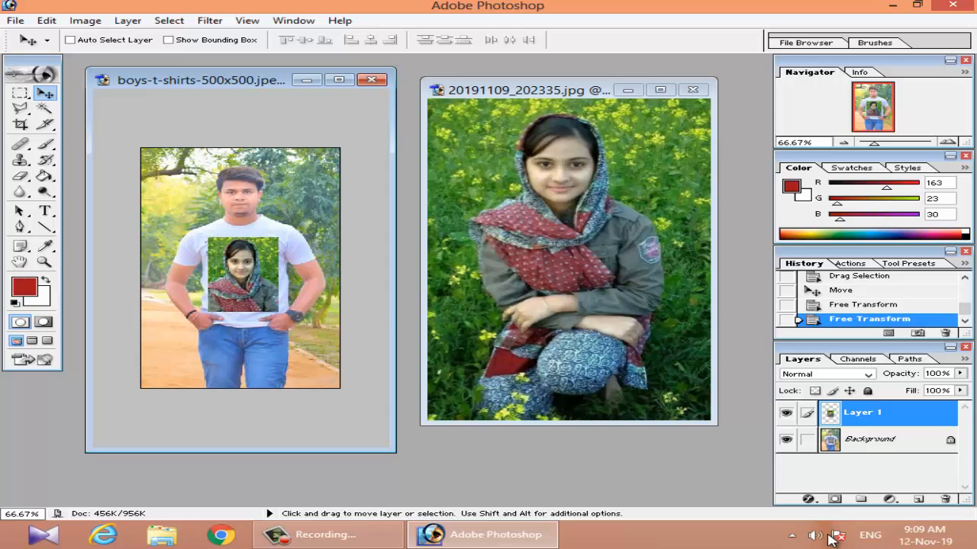
Set the portrait layer's opacity to 90% in its Blending Options
{"action": "left_click", "coordinate": [809, 500]}
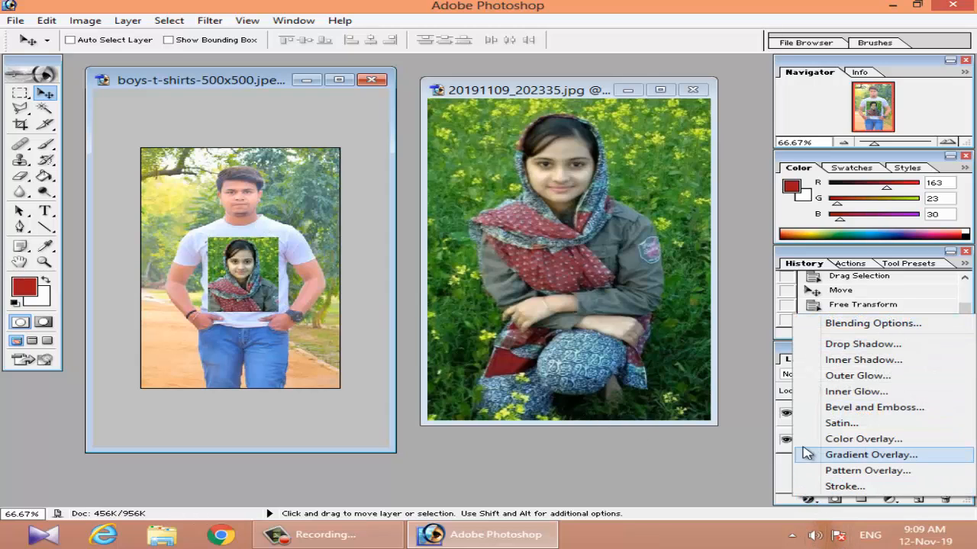
{"action": "left_click", "coordinate": [677, 475]}
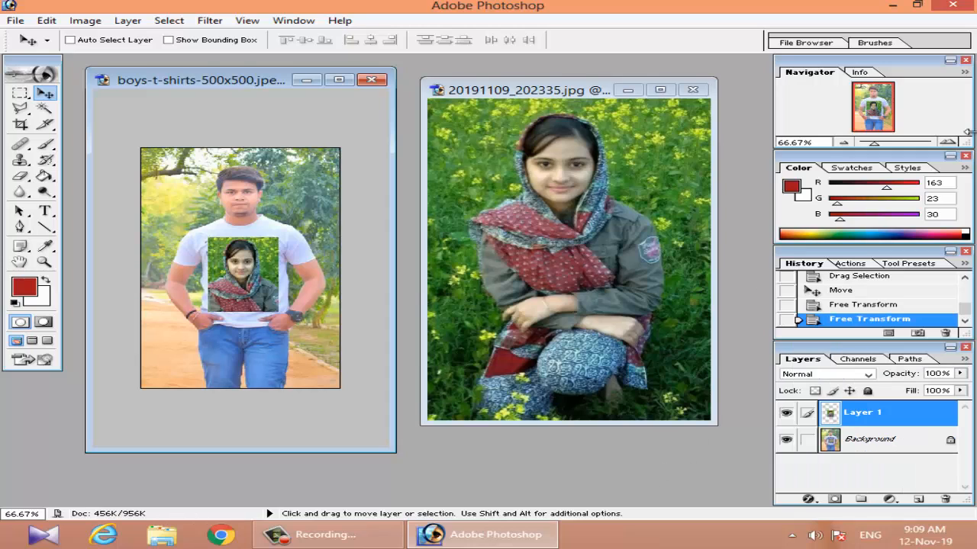
{"action": "left_click", "coordinate": [806, 502]}
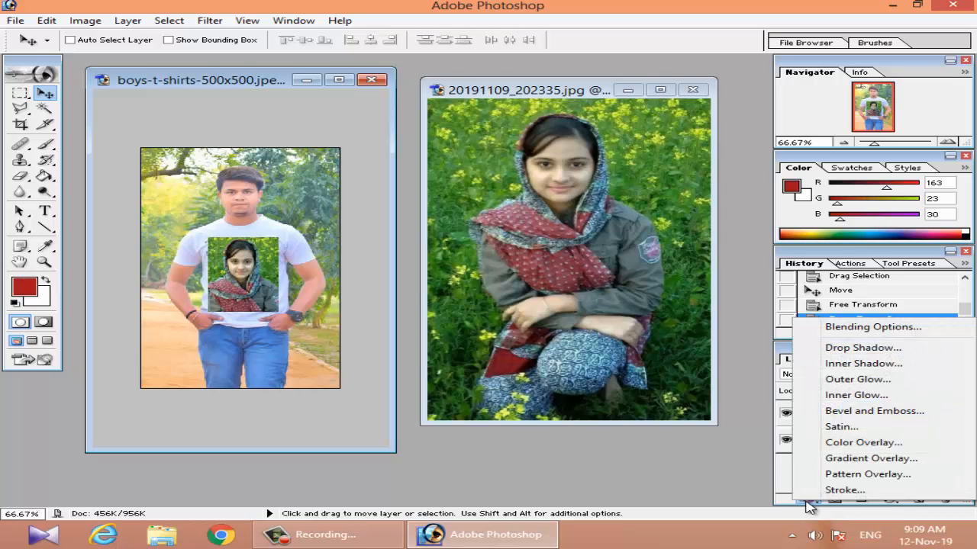
{"action": "left_click", "coordinate": [839, 333]}
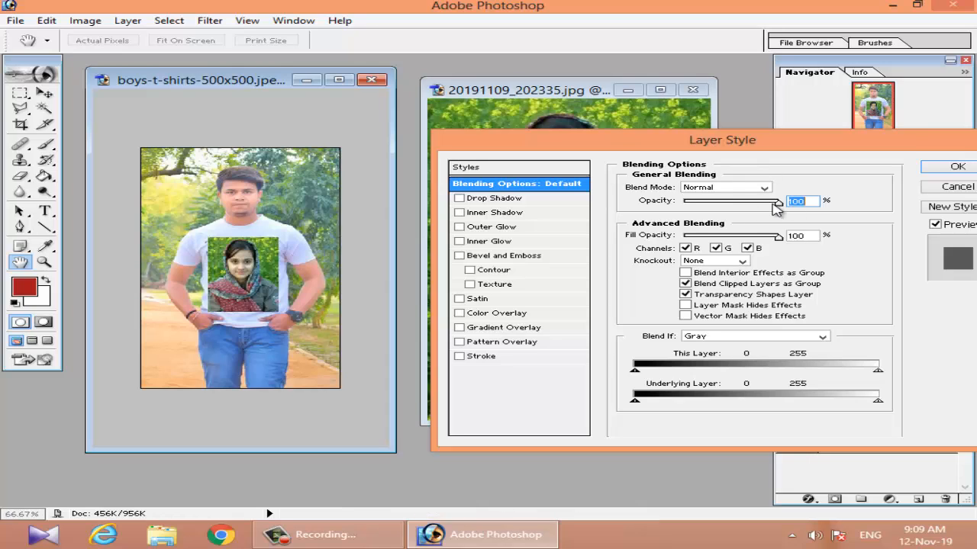
{"action": "left_click_drag", "start_coordinate": [778, 203], "coordinate": [767, 222]}
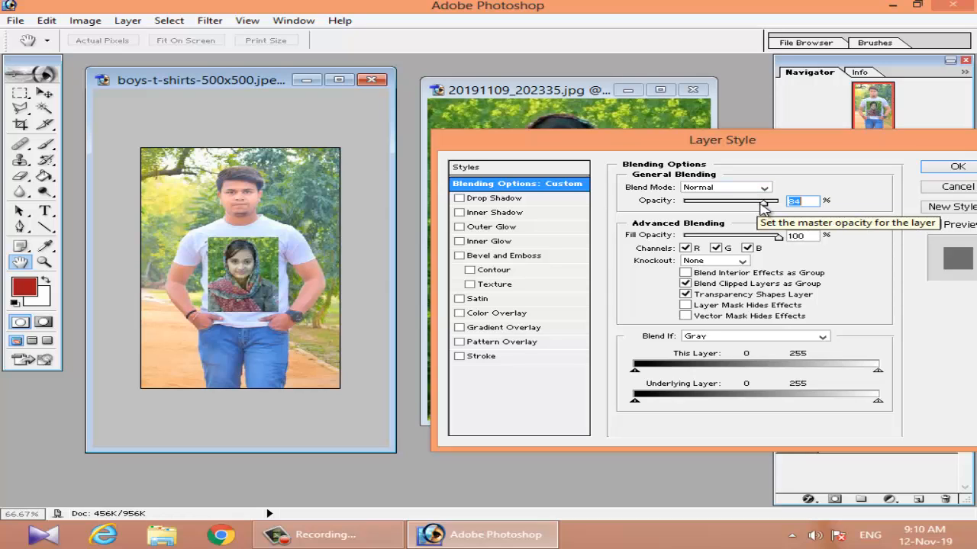
{"action": "left_click_drag", "start_coordinate": [763, 205], "coordinate": [759, 205]}
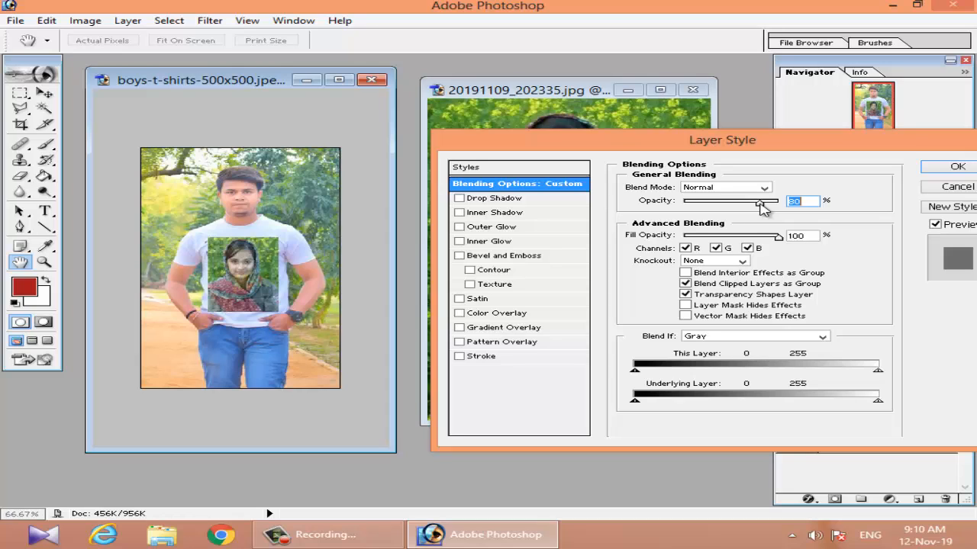
{"action": "left_click_drag", "start_coordinate": [765, 212], "coordinate": [772, 222]}
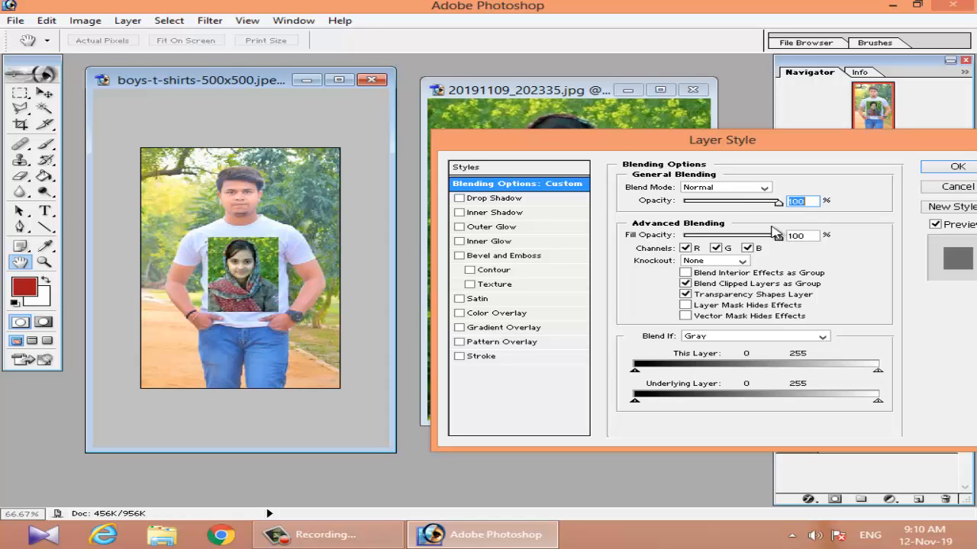
{"action": "left_click", "coordinate": [957, 167]}
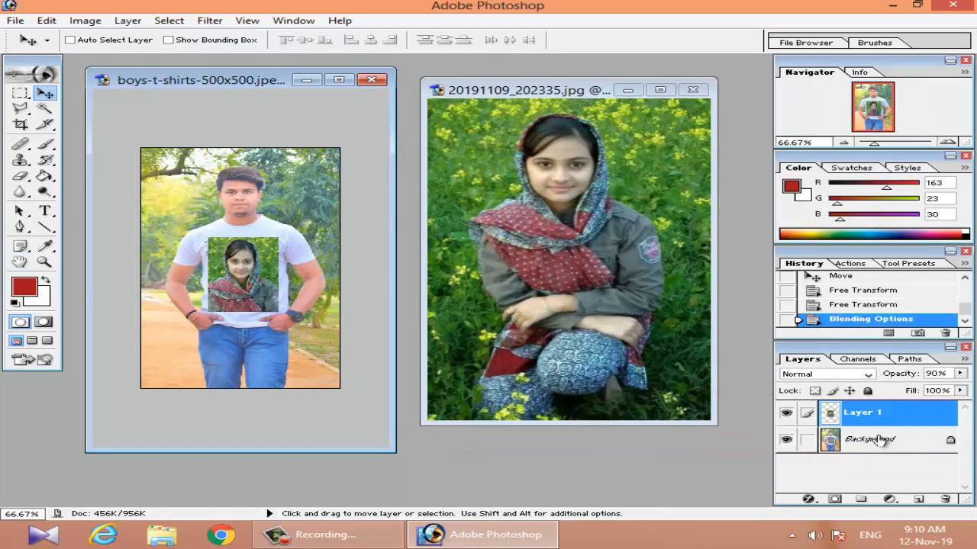
Add the red text "I Love You" with the Type tool and move it up and left over the portrait
{"action": "left_click", "coordinate": [46, 212]}
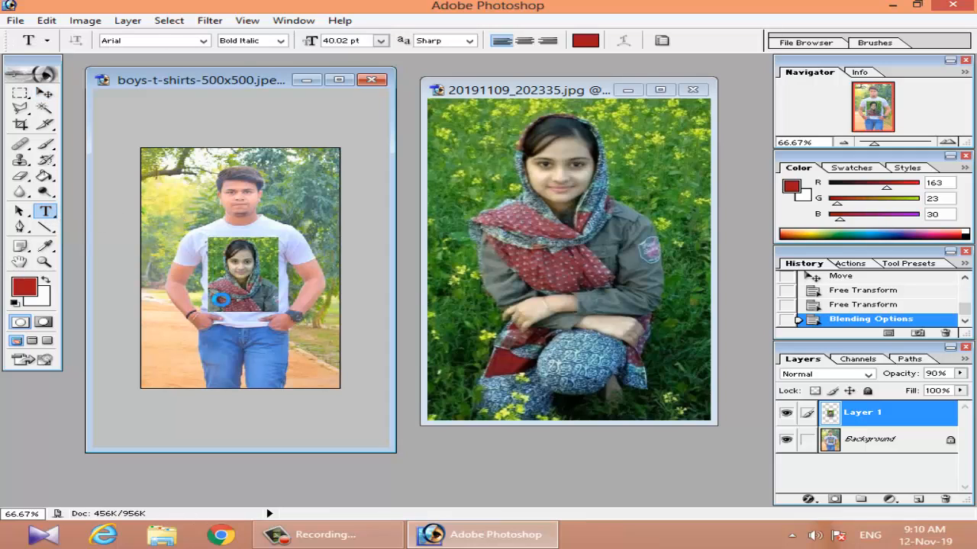
{"action": "left_click", "coordinate": [223, 300]}
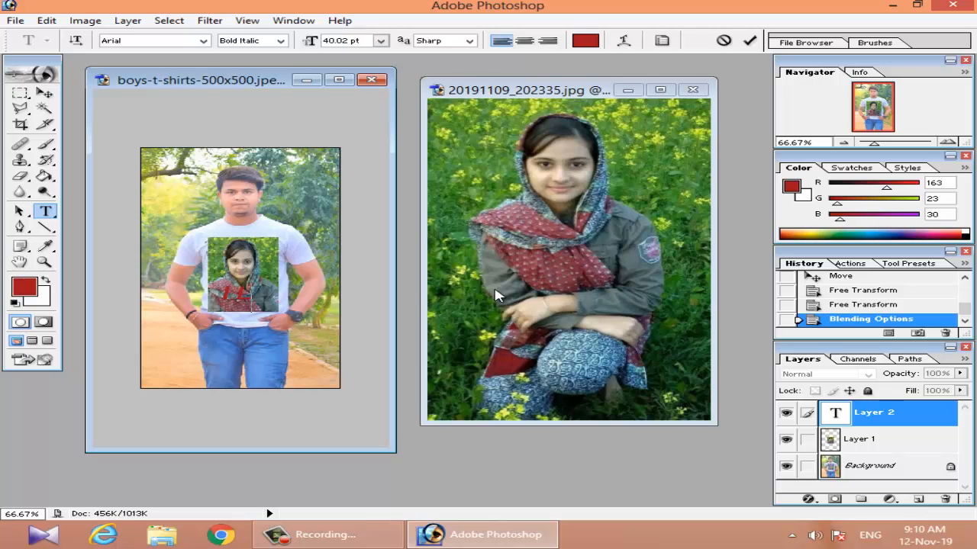
{"action": "type", "text": "I Love You"}
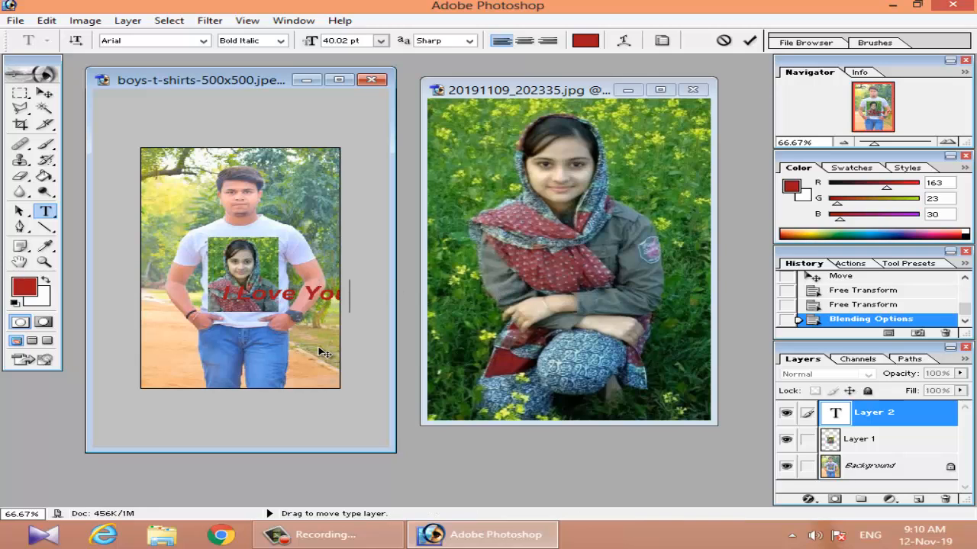
{"action": "left_click_drag", "start_coordinate": [325, 354], "coordinate": [307, 320]}
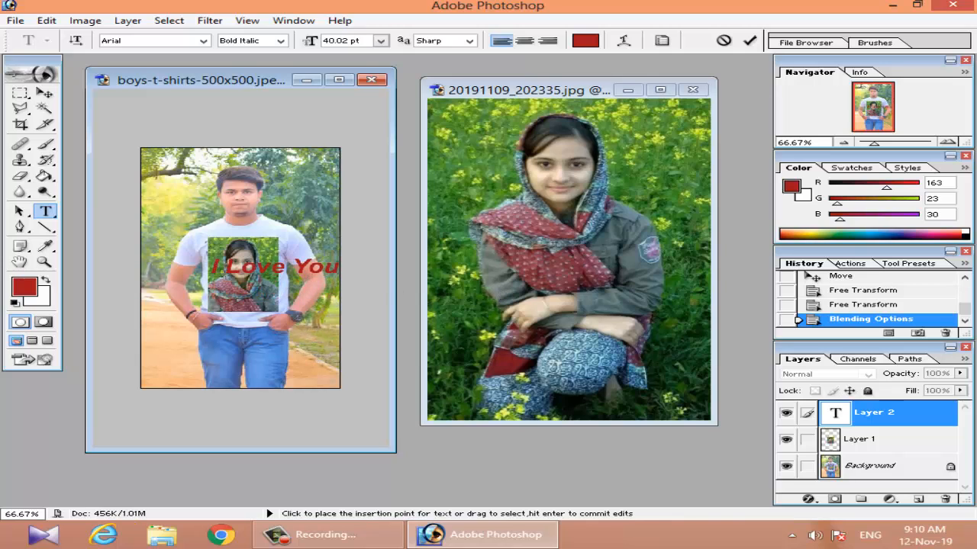
Break the text into three lines, one word each, shift it slightly up over the portrait, and commit it
{"action": "left_click", "coordinate": [225, 267]}
{"action": "key", "text": "Return"}
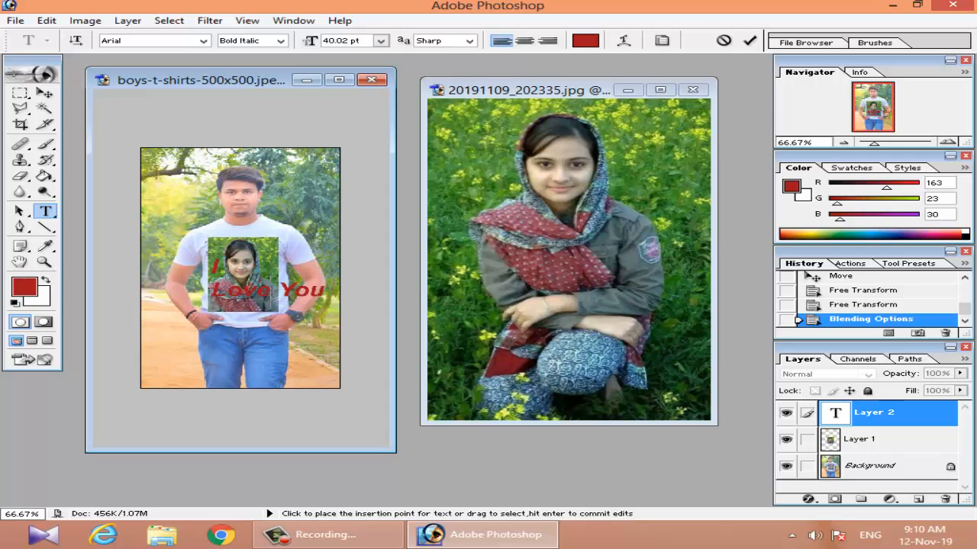
{"action": "key", "text": "Return"}
{"action": "mouse_move", "coordinate": [296, 345]}
{"action": "left_mouse_down"}
{"action": "mouse_move", "coordinate": [278, 326]}
{"action": "mouse_move", "coordinate": [297, 339]}
{"action": "left_mouse_up"}
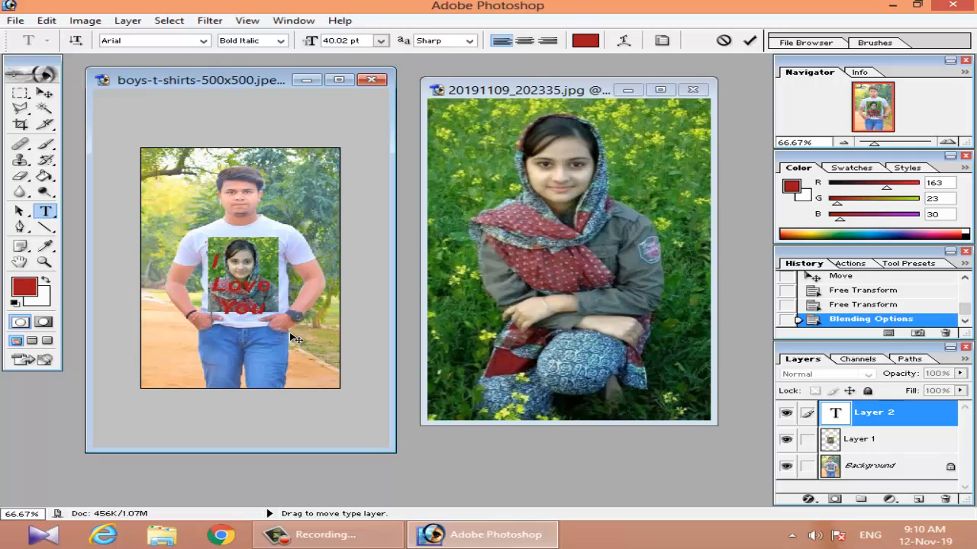
{"action": "left_click", "coordinate": [884, 440]}
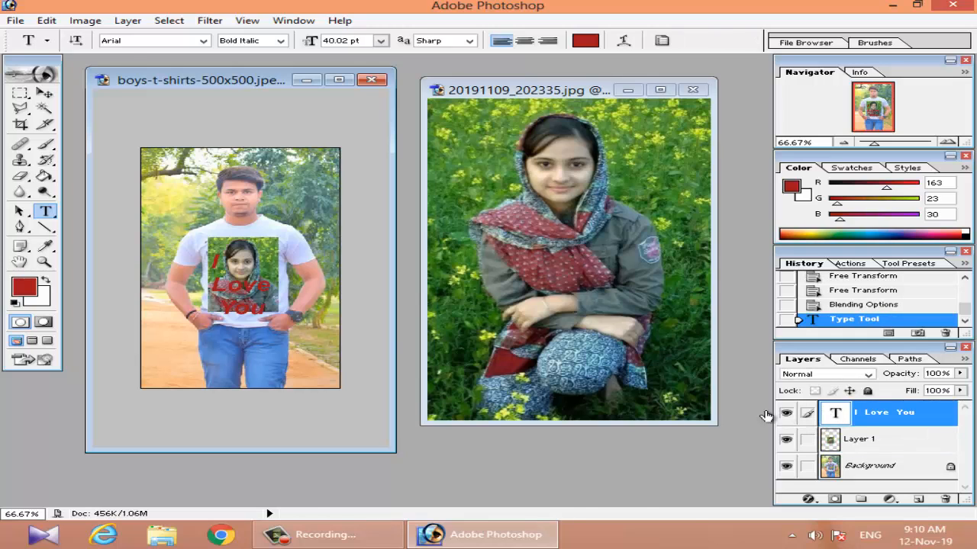
Scale the text layer to 88.8% width and 86.8% height with Free Transform and nudge it down and right within the portrait
{"action": "key", "text": "ctrl+t"}
{"action": "left_click_drag", "start_coordinate": [270, 315], "coordinate": [261, 307]}
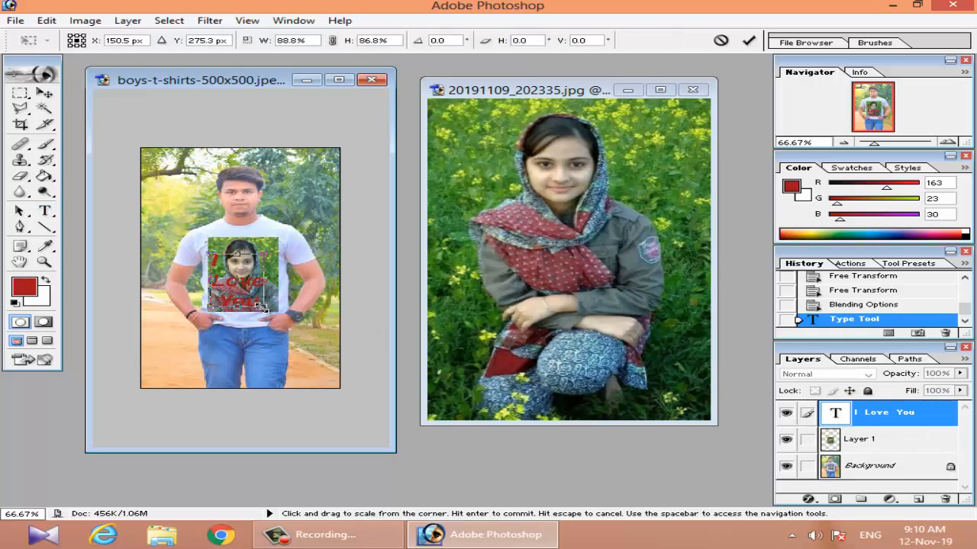
{"action": "key", "text": "Down"}
{"action": "key", "text": "Down"}
{"action": "key", "text": "Down"}
{"action": "key", "text": "Right"}
{"action": "key", "text": "Right"}
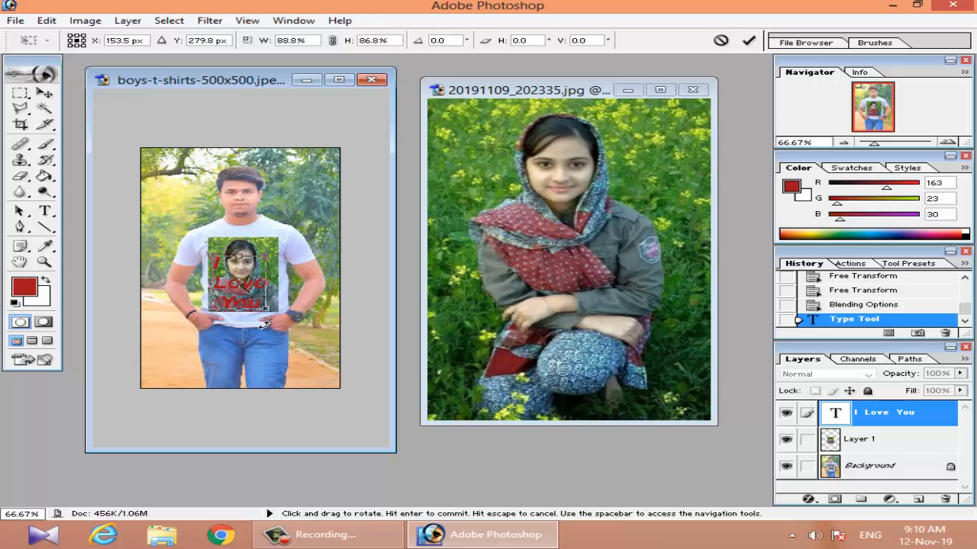
{"action": "key", "text": "Return"}
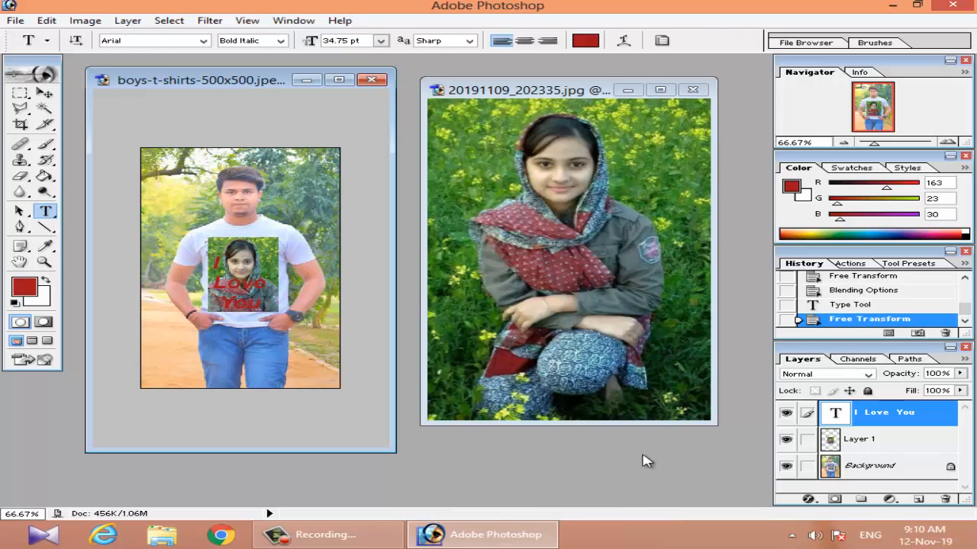
Apply a Color Overlay in turquoise 00FFDE to the "I Love You" text layer
{"action": "left_click", "coordinate": [810, 501]}
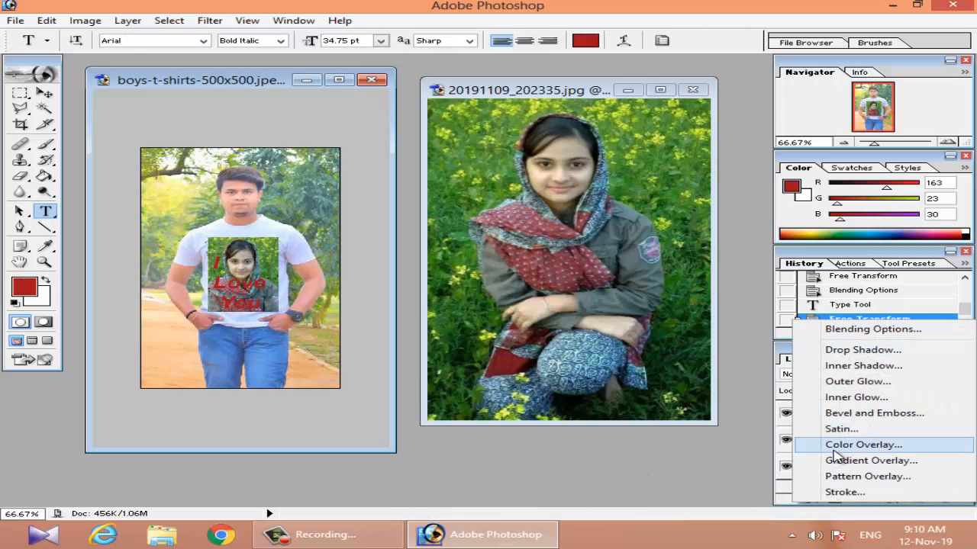
{"action": "left_click", "coordinate": [835, 444]}
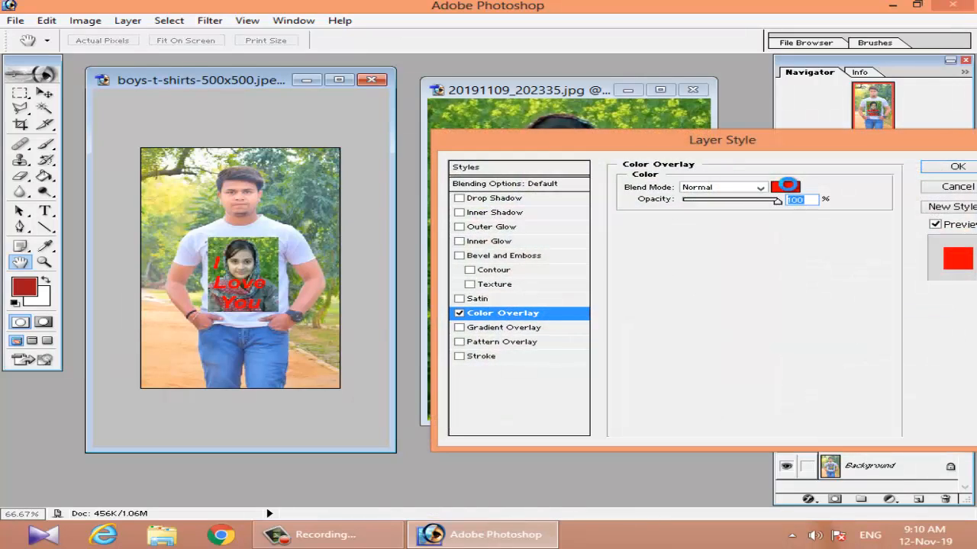
{"action": "left_click", "coordinate": [786, 186]}
{"action": "left_click", "coordinate": [768, 344]}
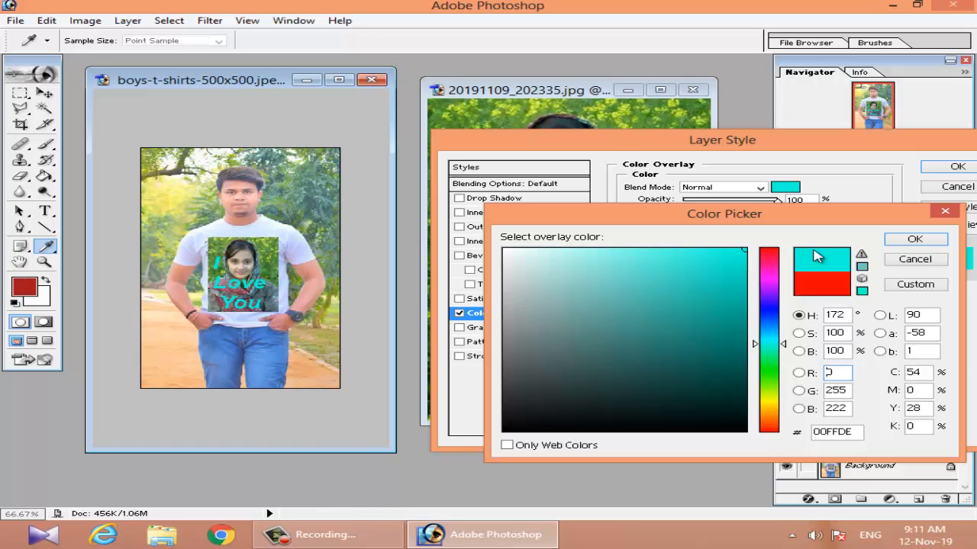
{"action": "left_click", "coordinate": [906, 250]}
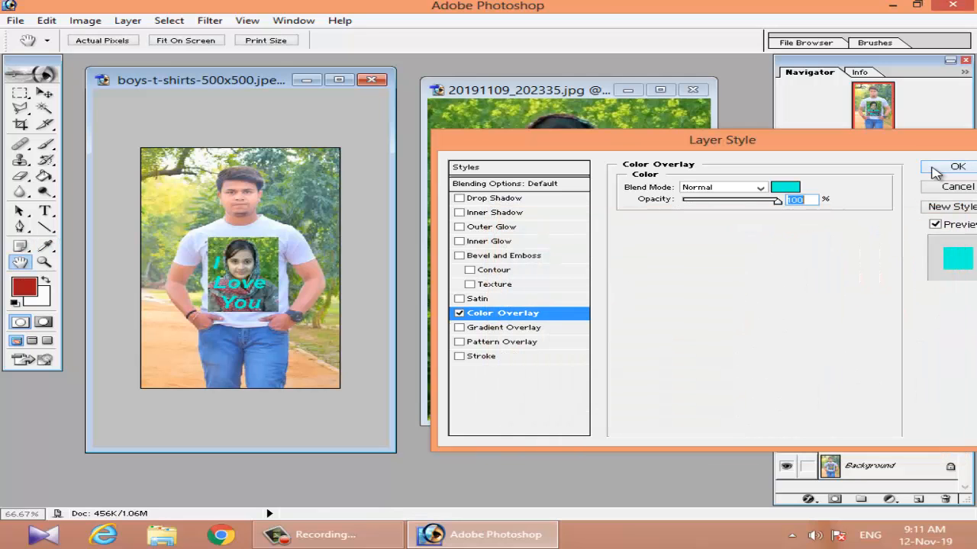
{"action": "left_click", "coordinate": [937, 171]}
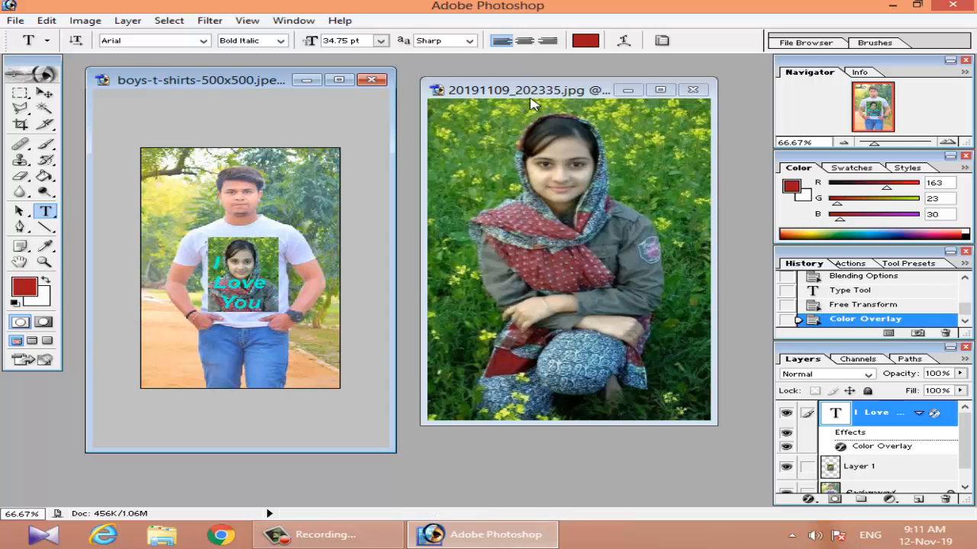
Clear the rectangular selection in 20191109_202335.jpg and draw an elliptical selection around the girl's head and shoulders
{"action": "left_click", "coordinate": [538, 92]}
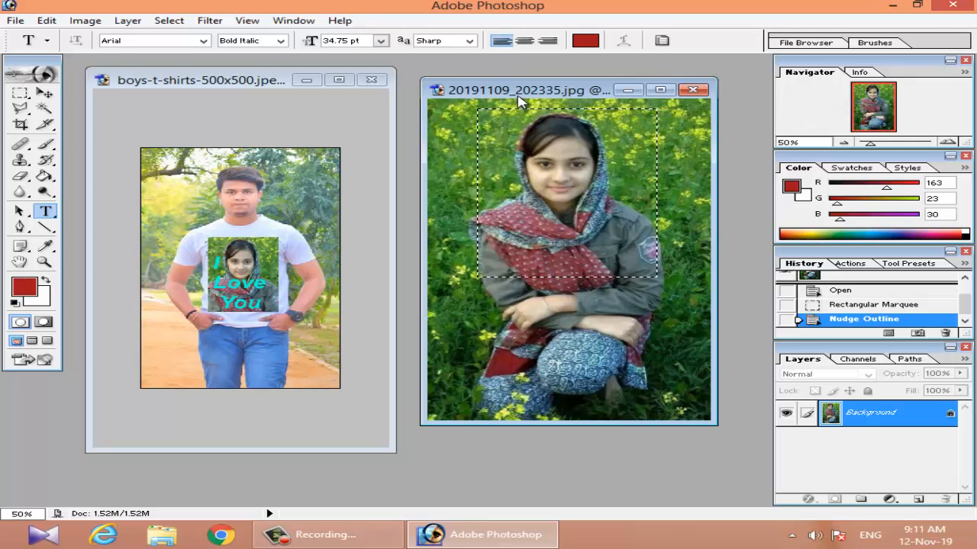
{"action": "key", "text": "ctrl+d"}
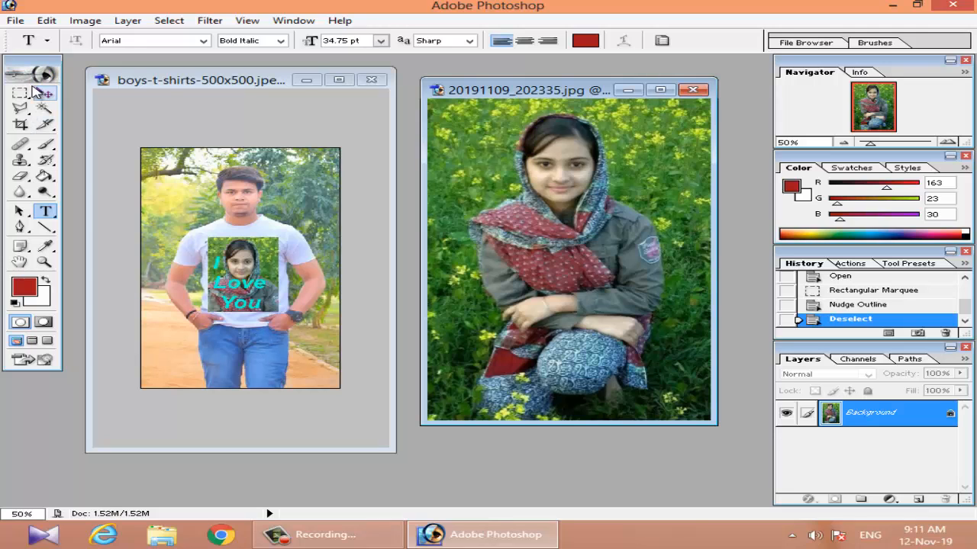
{"action": "left_click_drag", "start_coordinate": [21, 95], "coordinate": [76, 113]}
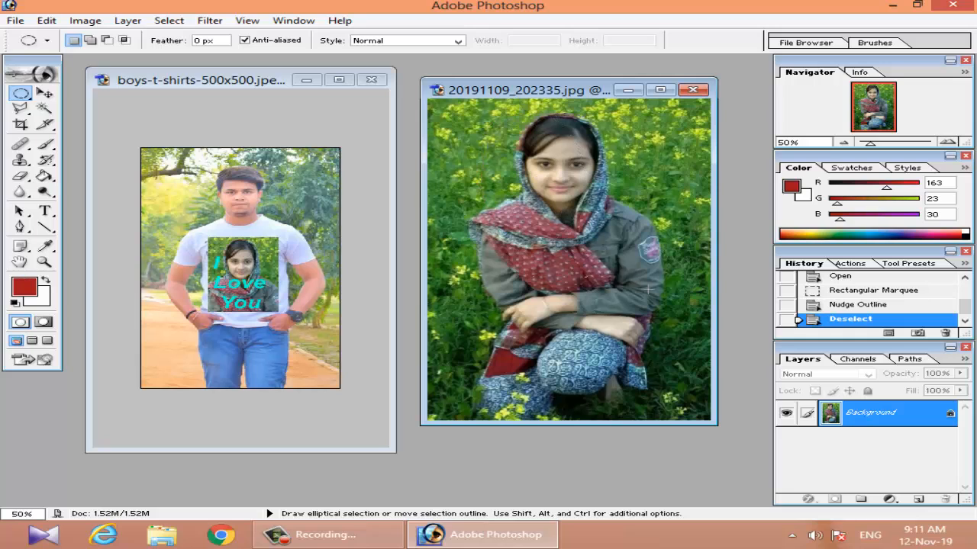
{"action": "left_click_drag", "start_coordinate": [649, 290], "coordinate": [649, 289]}
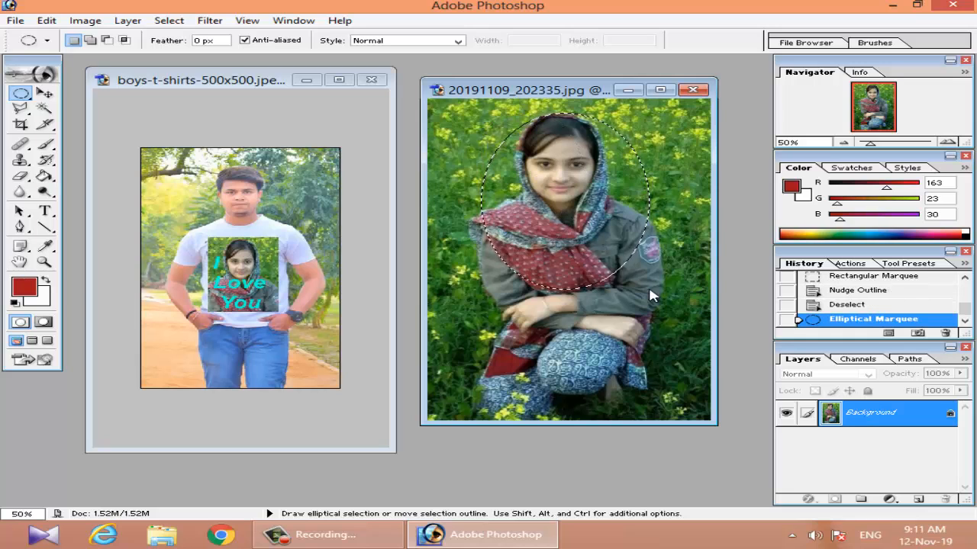
{"action": "key", "text": "Up"}
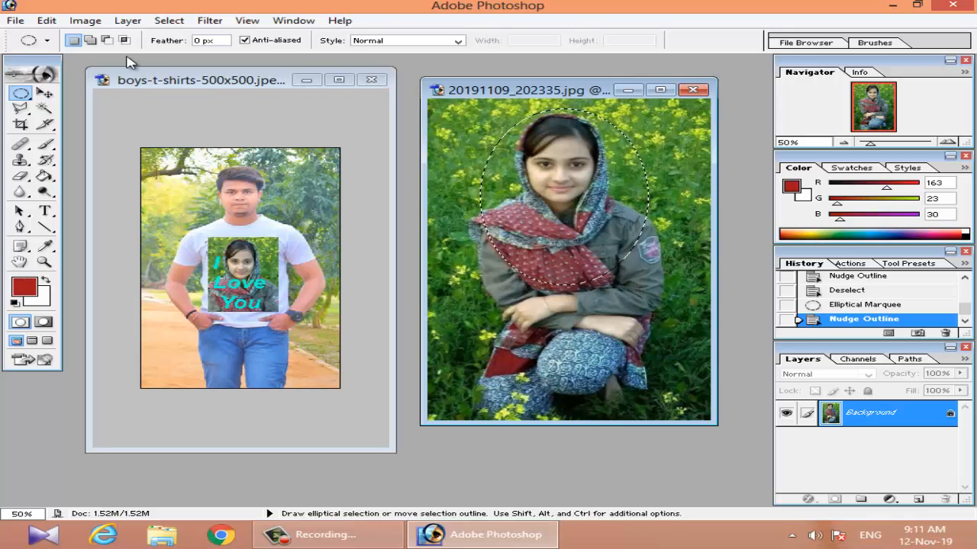
{"action": "double_click", "coordinate": [514, 74]}
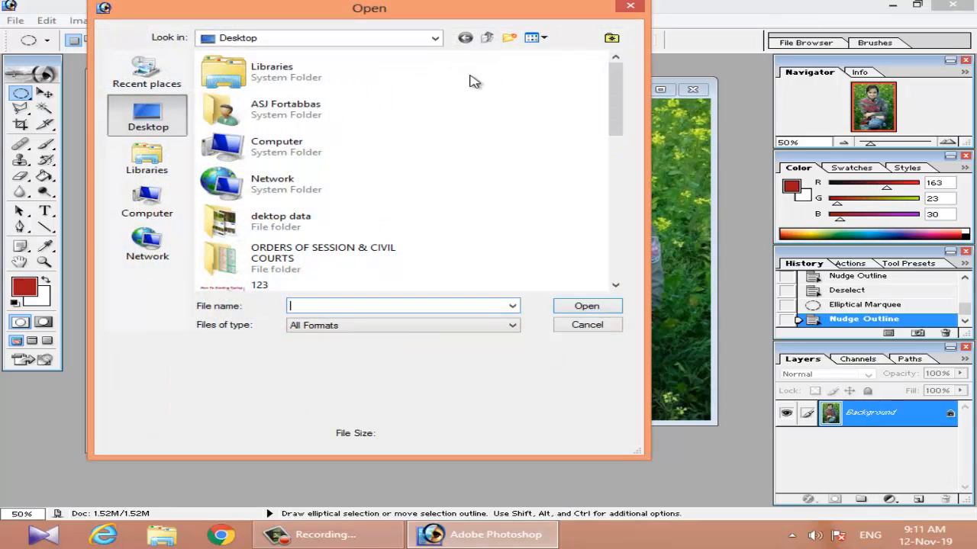
{"action": "left_click_drag", "start_coordinate": [611, 86], "coordinate": [630, 190]}
{"action": "left_click_drag", "start_coordinate": [621, 225], "coordinate": [622, 262]}
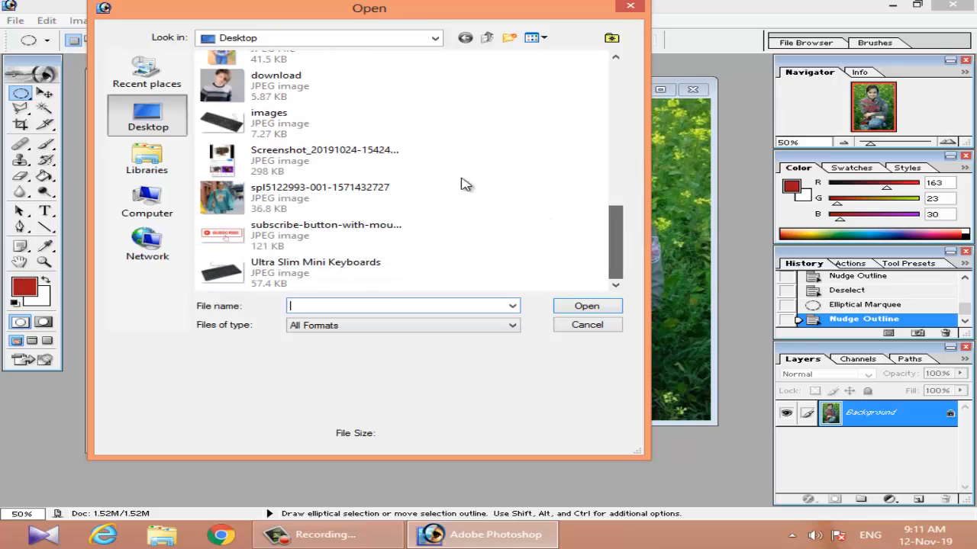
{"action": "left_click", "coordinate": [306, 197]}
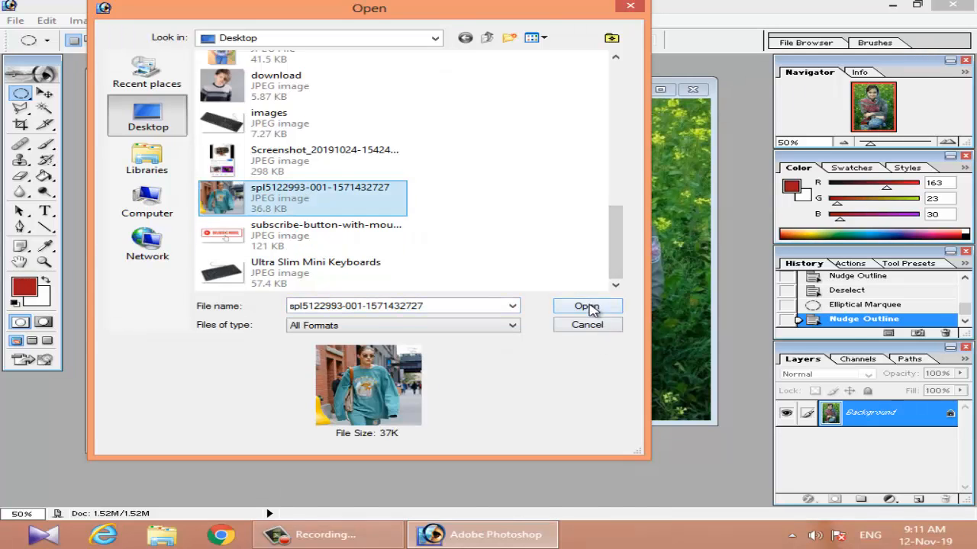
{"action": "left_click", "coordinate": [587, 306]}
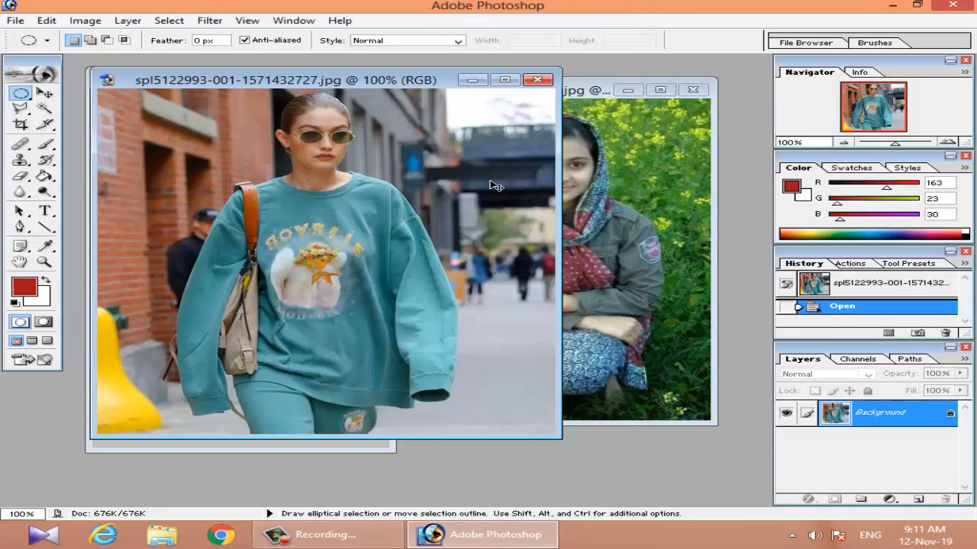
{"action": "key", "text": "ctrl+minus"}
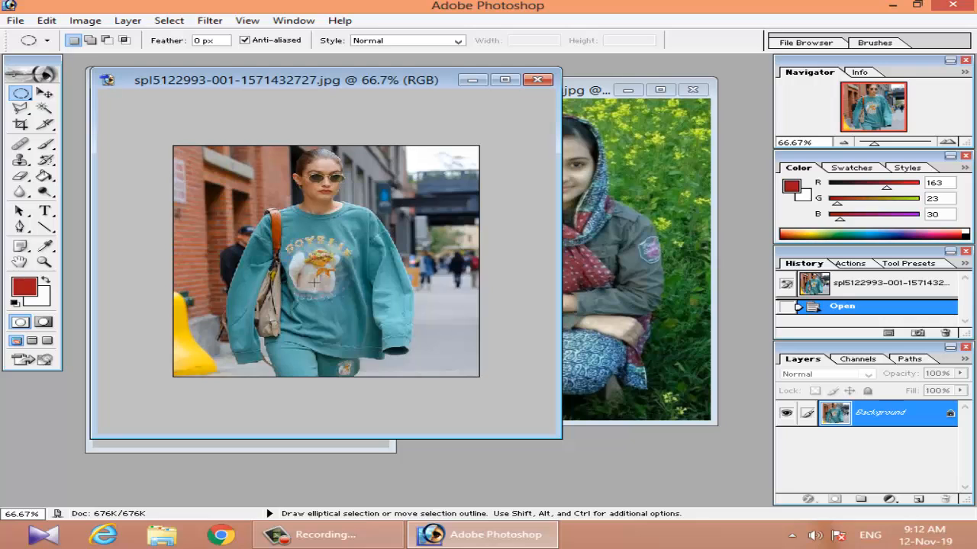
Copy the elliptical selection of the girl from 20191109_202335.jpg into the sweatshirt photo with the Move tool
{"action": "left_click", "coordinate": [569, 177]}
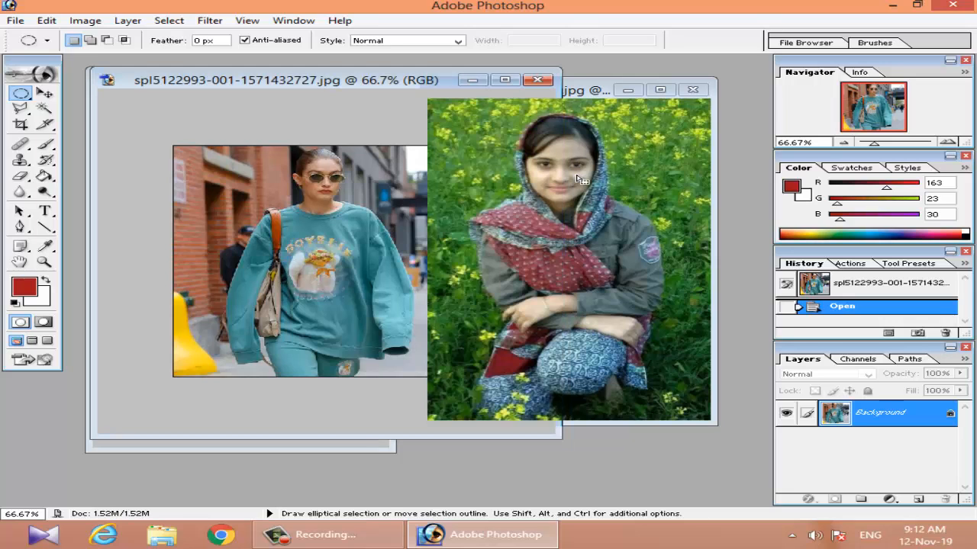
{"action": "left_click_drag", "start_coordinate": [479, 110], "coordinate": [650, 289]}
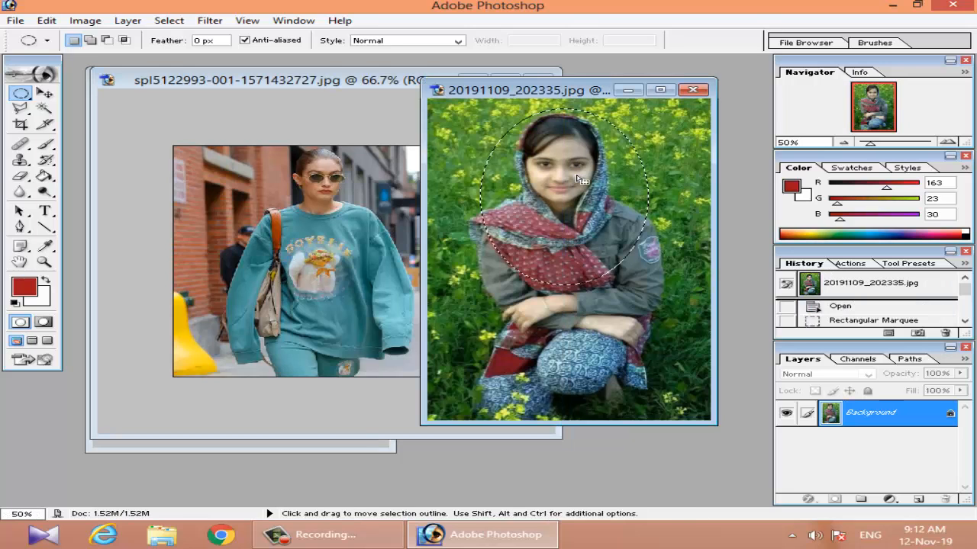
{"action": "left_click", "coordinate": [44, 93]}
{"action": "left_click_drag", "start_coordinate": [594, 193], "coordinate": [360, 241]}
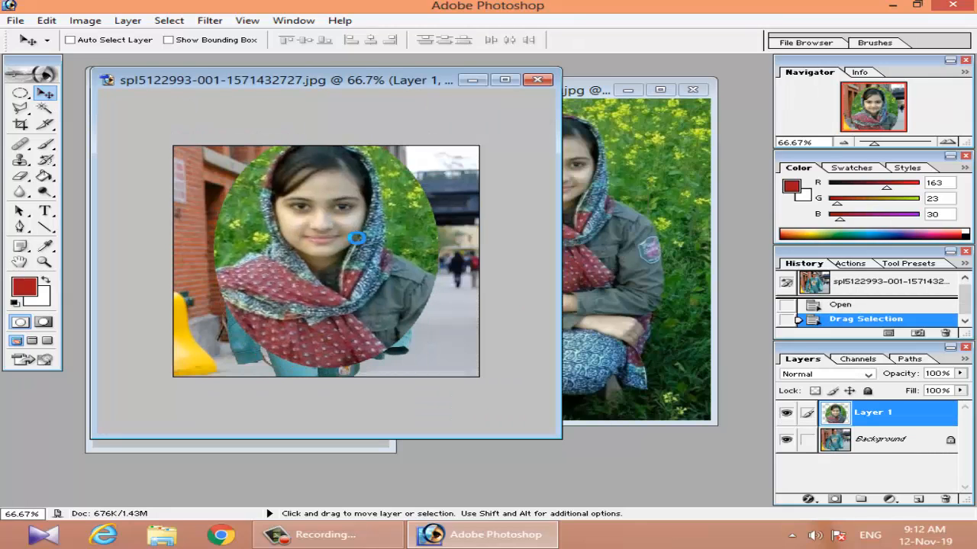
Scale the oval portrait to 34.3% with Free Transform and place it over the sweatshirt's chest print at X 225.8 px, Y 257.2 px
{"action": "key", "text": "ctrl+t"}
{"action": "left_click_drag", "start_coordinate": [439, 130], "coordinate": [290, 288]}
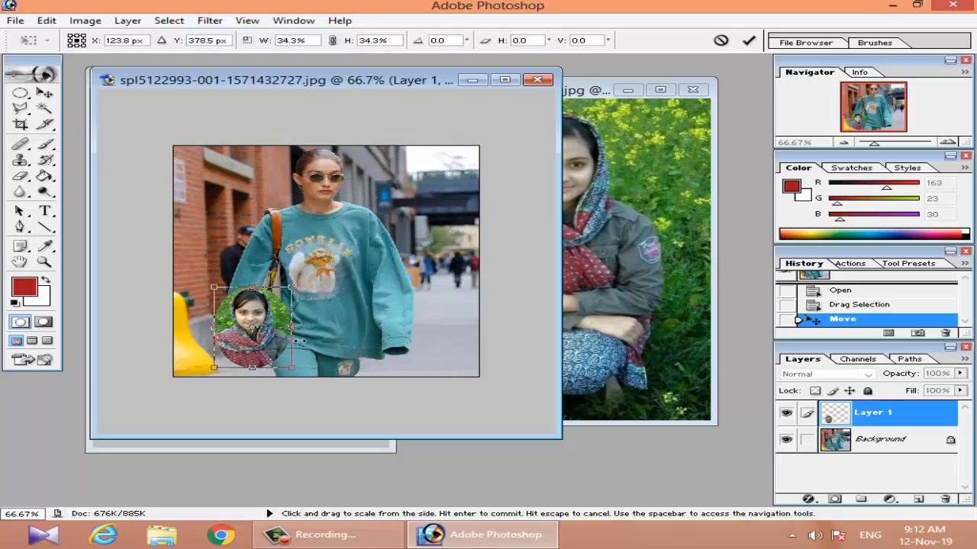
{"action": "left_click_drag", "start_coordinate": [247, 348], "coordinate": [310, 290]}
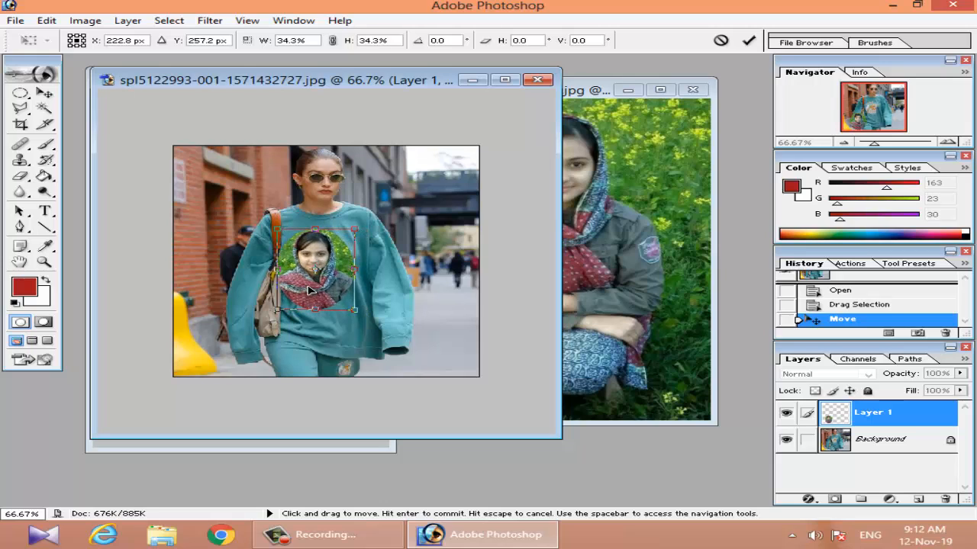
{"action": "key", "text": "Right"}
{"action": "key", "text": "Right"}
{"action": "key", "text": "Right"}
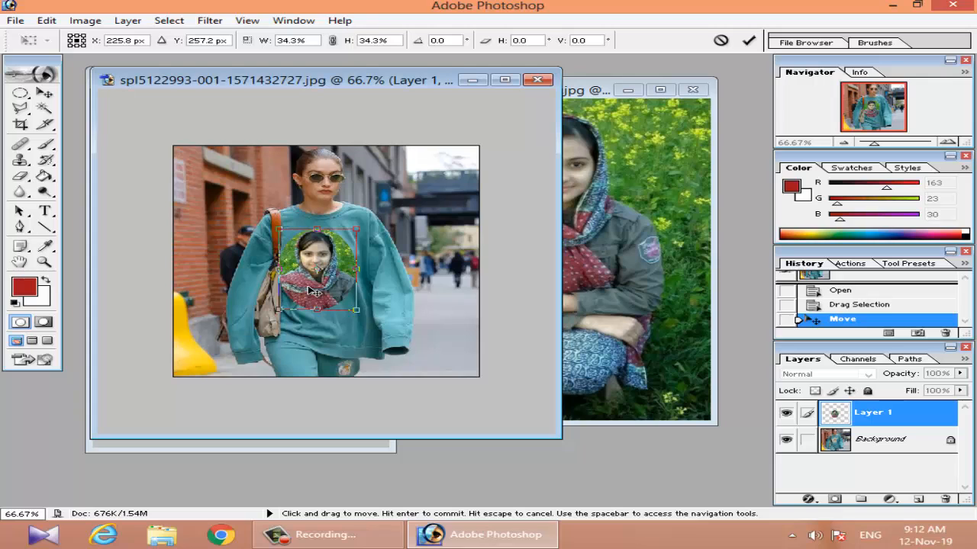
{"action": "key", "text": "Return"}
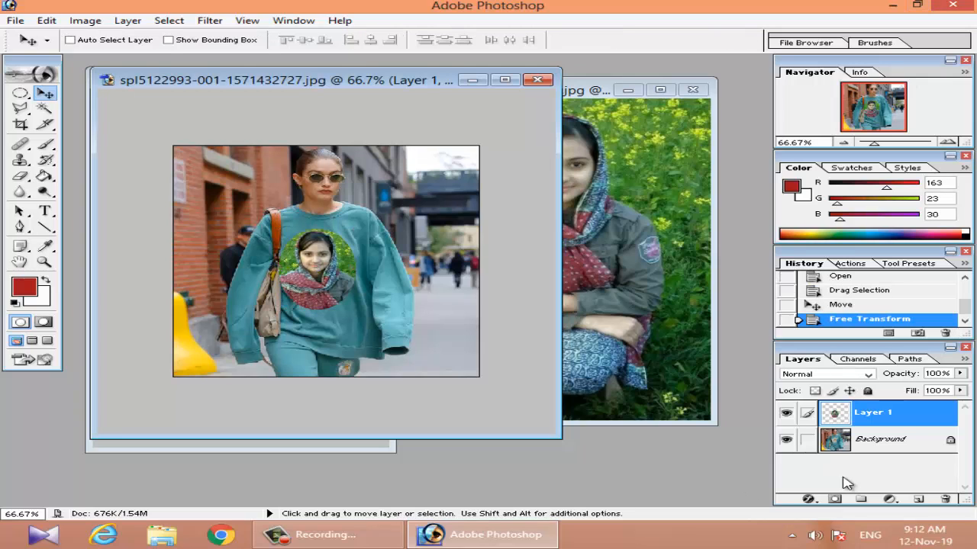
Lower the oval portrait layer's opacity to 81% in its Blending Options
{"action": "left_click", "coordinate": [807, 499]}
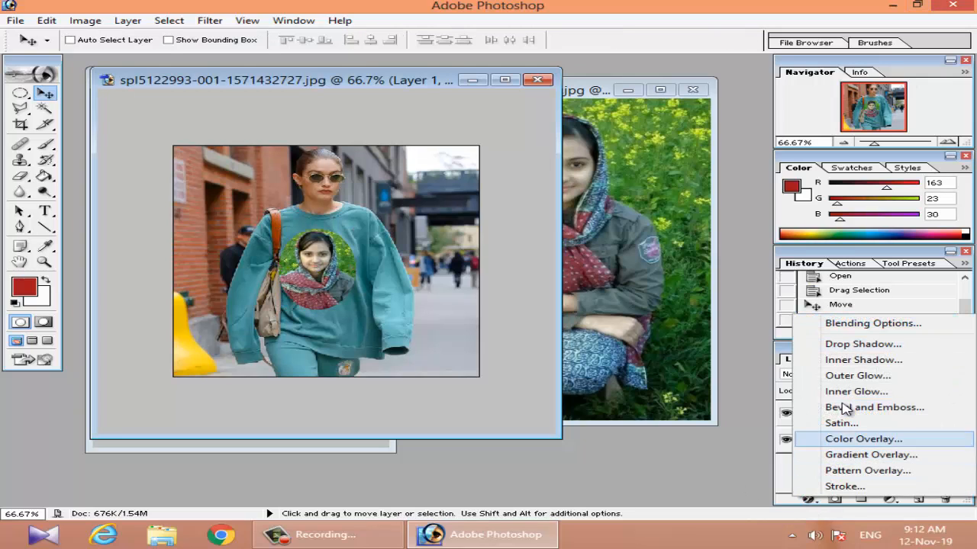
{"action": "left_click", "coordinate": [846, 323]}
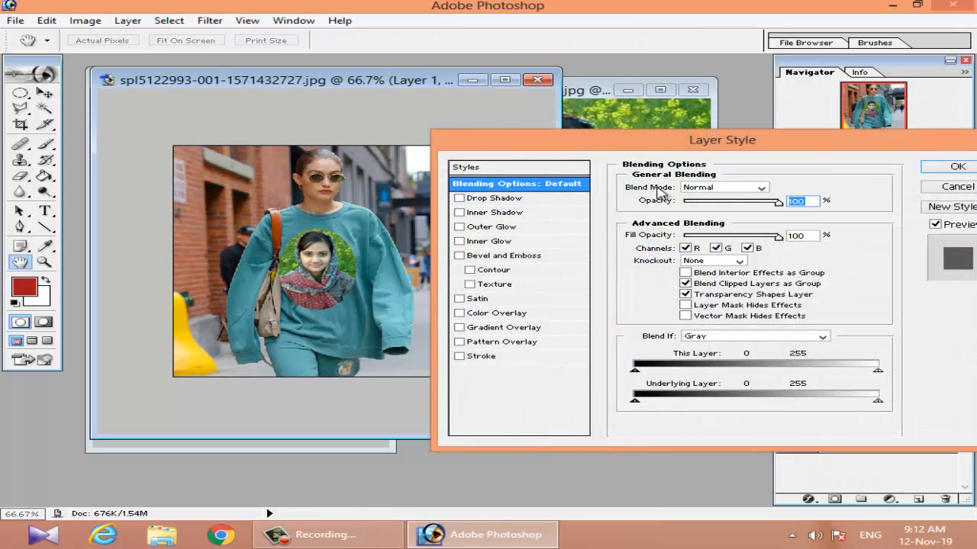
{"action": "left_click_drag", "start_coordinate": [770, 209], "coordinate": [747, 204]}
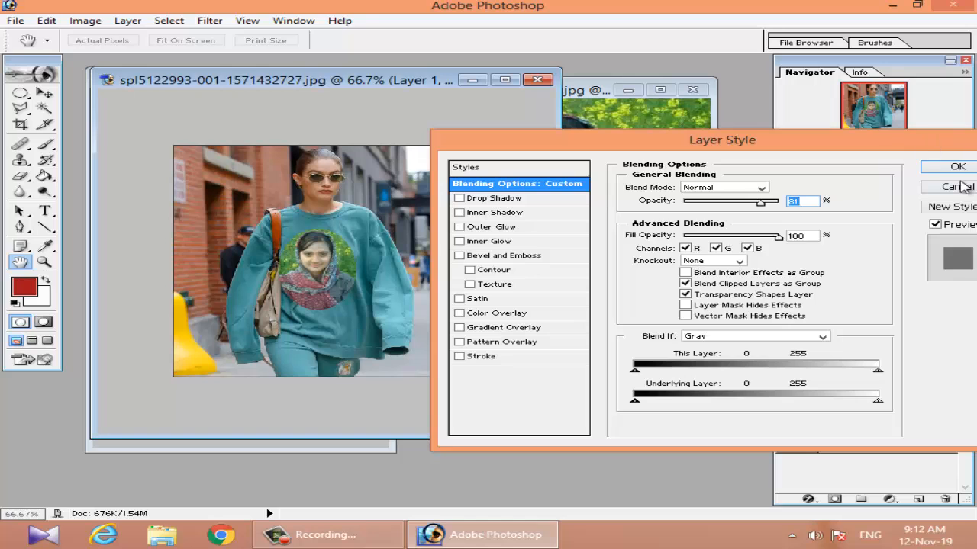
{"action": "left_click", "coordinate": [949, 168]}
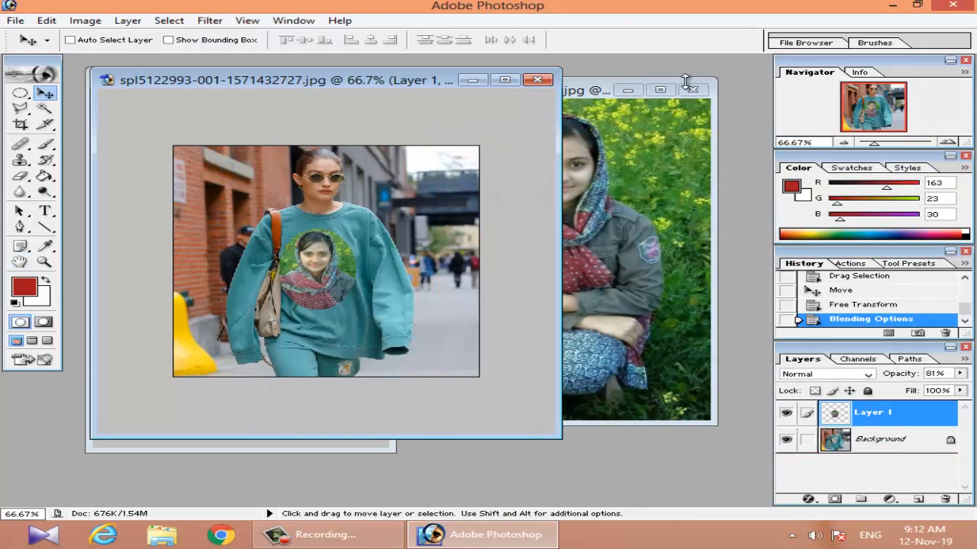
Add the two-line text "How to picture" / "other picture" in 34.75 pt Arial Bold Italic and position it across the portrait's lower part
{"action": "left_click", "coordinate": [45, 211]}
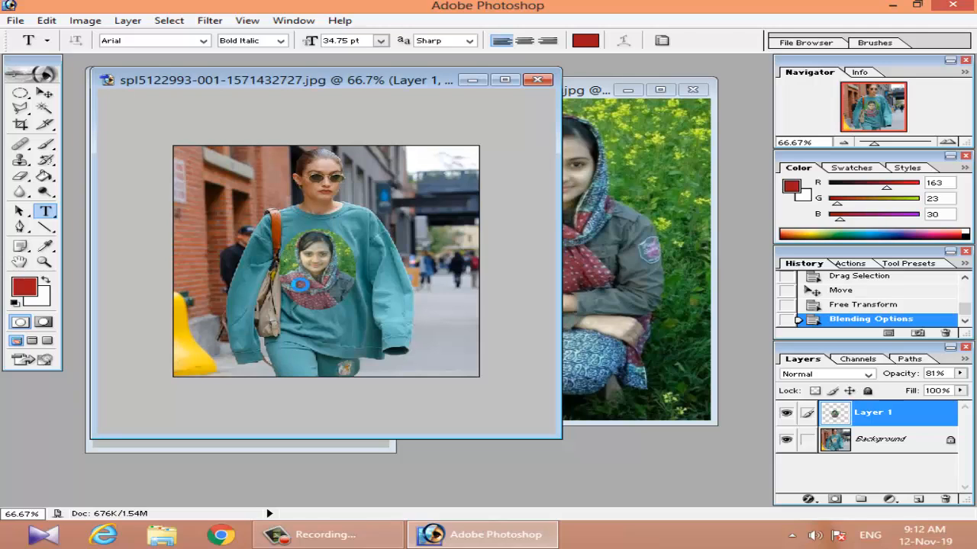
{"action": "left_click", "coordinate": [302, 287]}
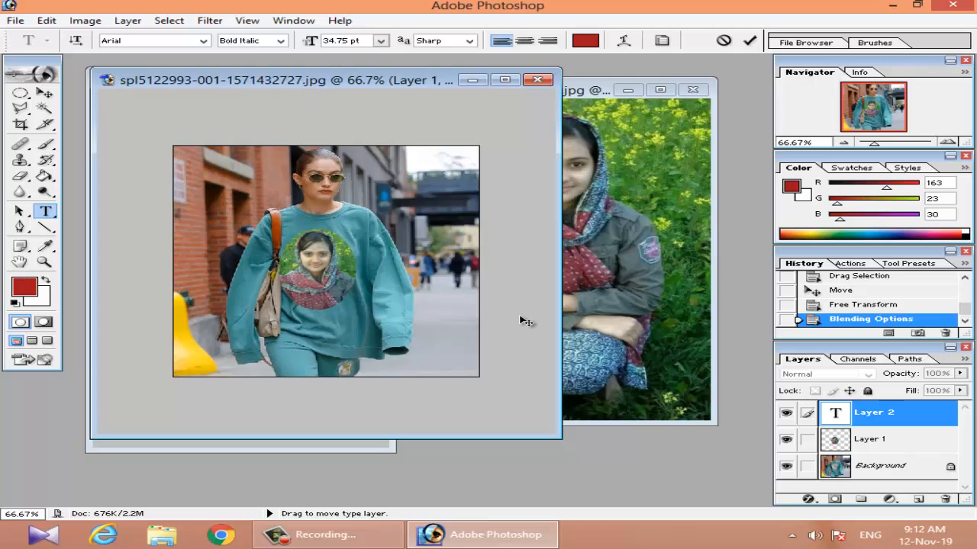
{"action": "type", "text": "How"}
{"action": "type", "text": "to picture of"}
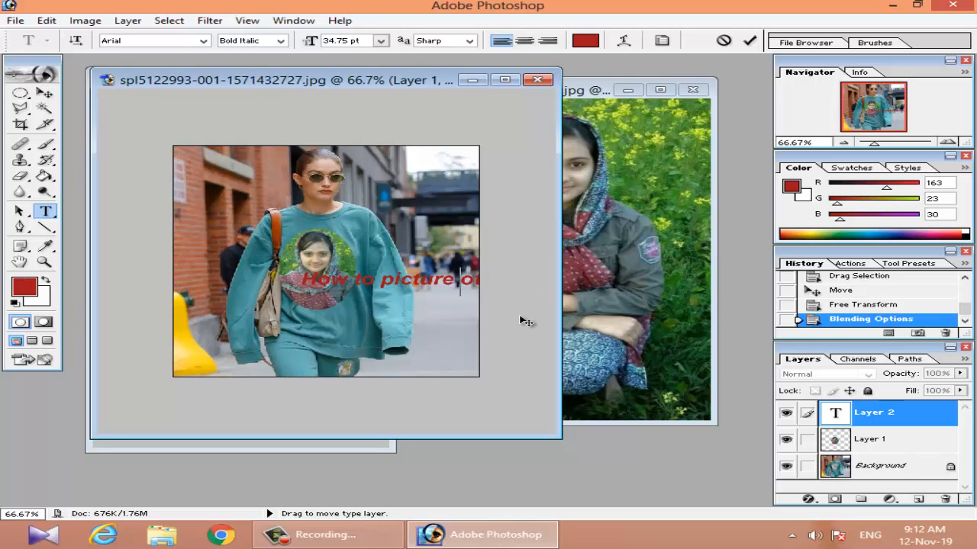
{"action": "key", "text": "Return"}
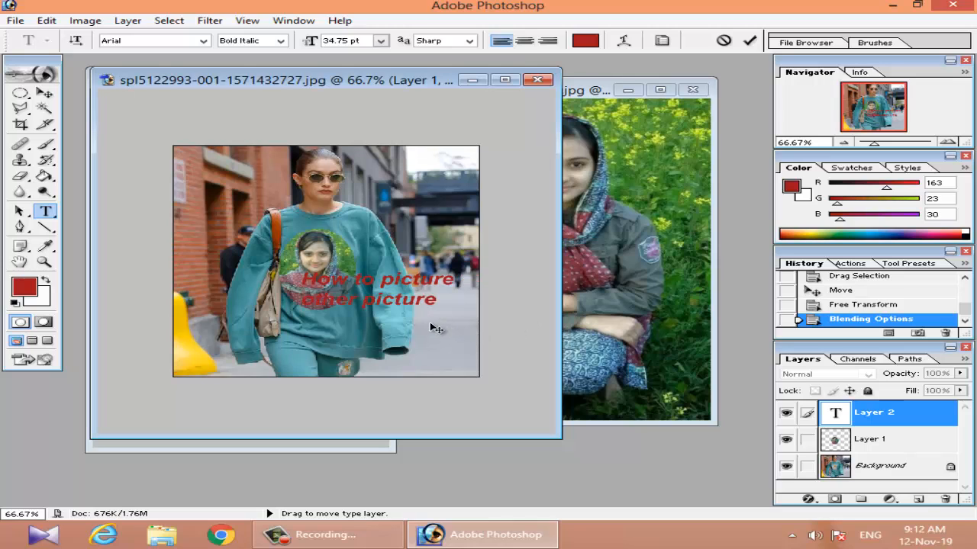
{"action": "left_click_drag", "start_coordinate": [431, 326], "coordinate": [250, 278]}
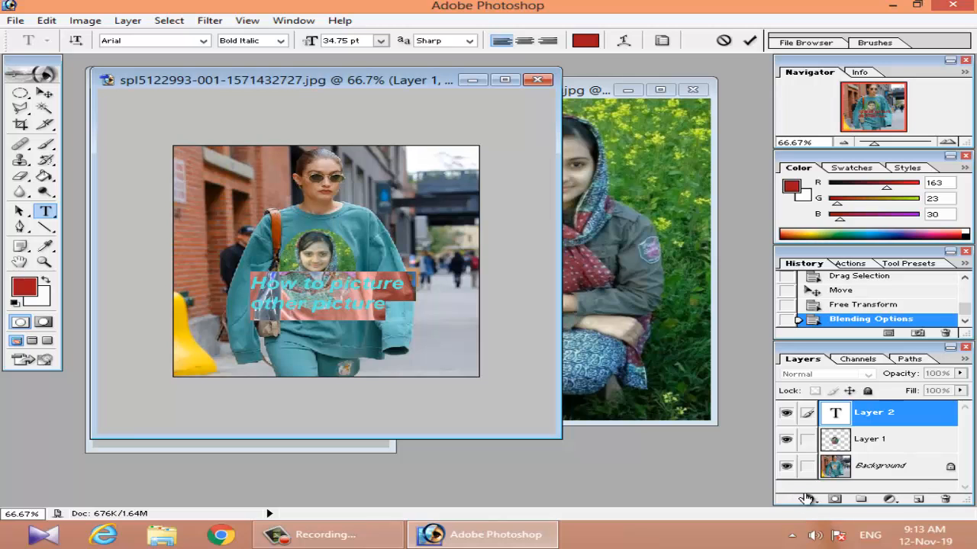
Apply a red Color Overlay at 100% opacity in Normal mode to the "How to picture other picture" text layer
{"action": "left_click", "coordinate": [809, 499]}
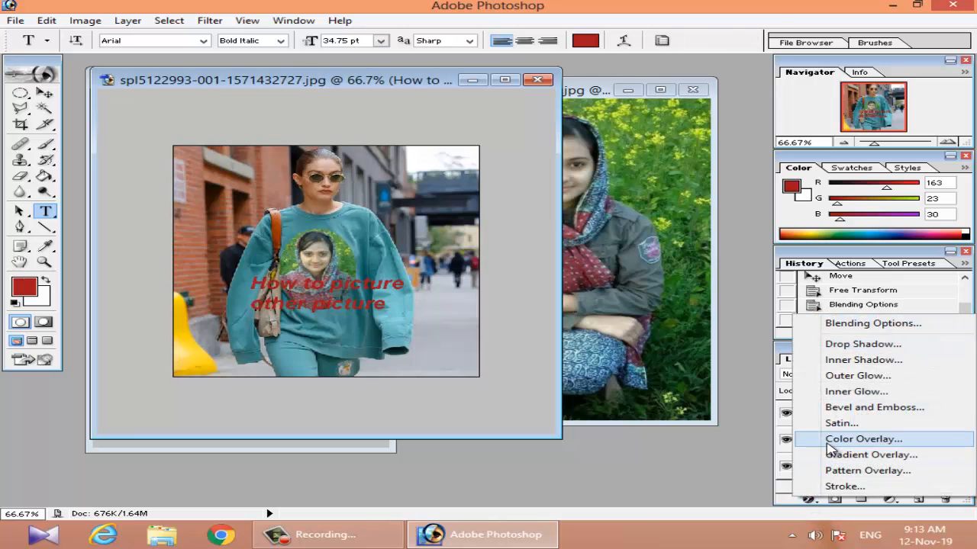
{"action": "left_click", "coordinate": [830, 439]}
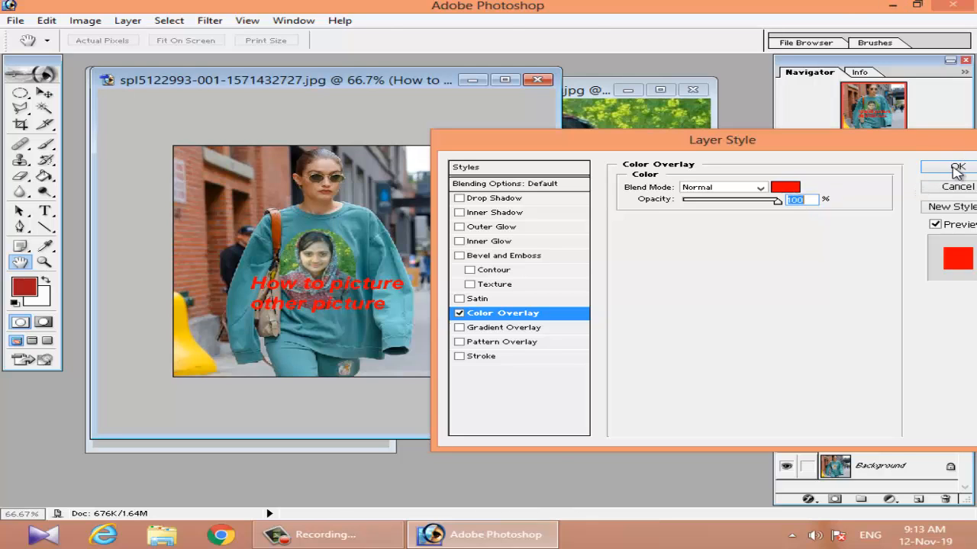
{"action": "left_click", "coordinate": [957, 167]}
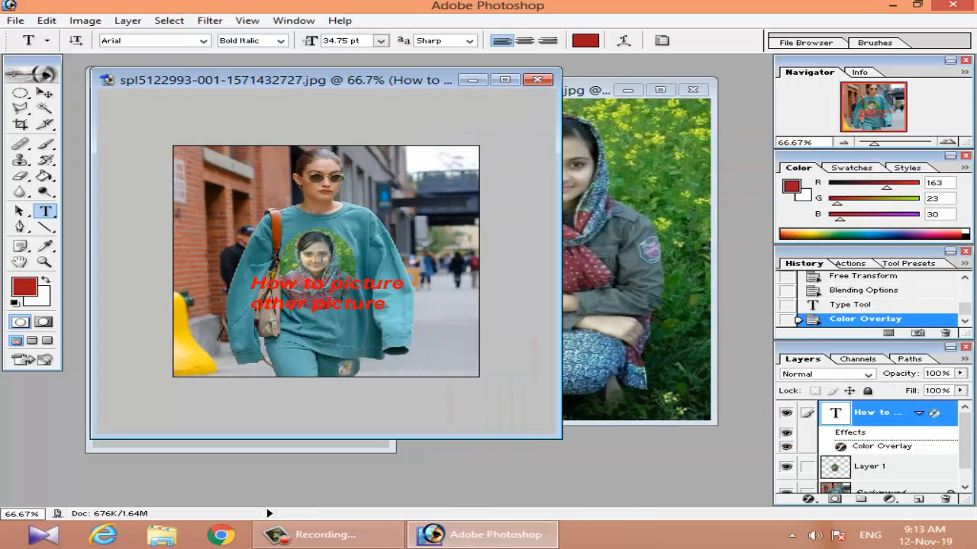